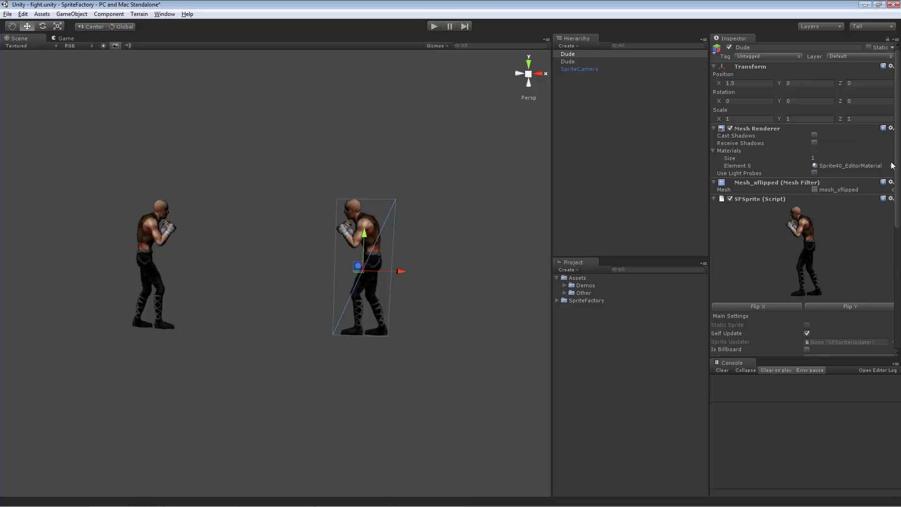
- Review the flipped Dude's SFSprite main and animation settings, running the scene in play mode and stopping it
{"action": "scroll", "coordinate": [892, 158], "scroll_direction": "down", "scroll_amount": 5}
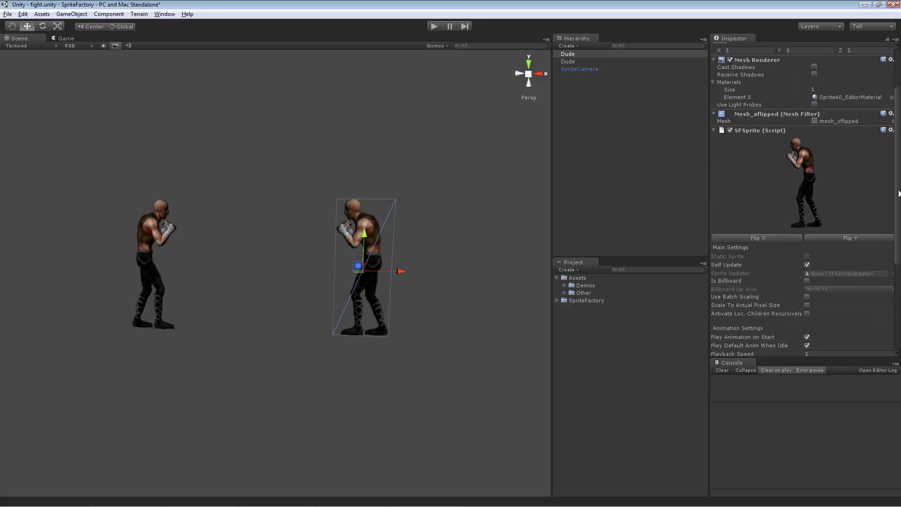
{"action": "scroll", "coordinate": [888, 160], "scroll_direction": "up", "scroll_amount": 4}
{"action": "scroll", "coordinate": [889, 160], "scroll_direction": "down", "scroll_amount": 5}
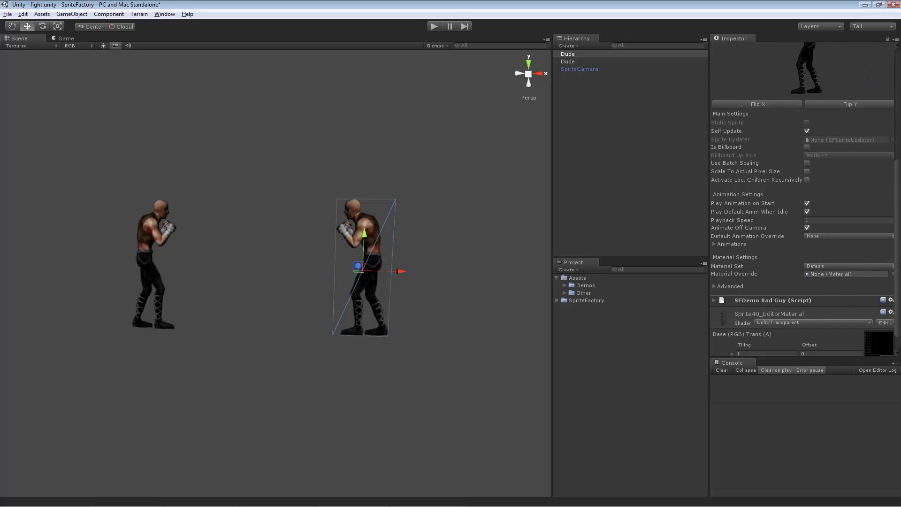
{"action": "scroll", "coordinate": [840, 179], "scroll_direction": "down", "scroll_amount": 1}
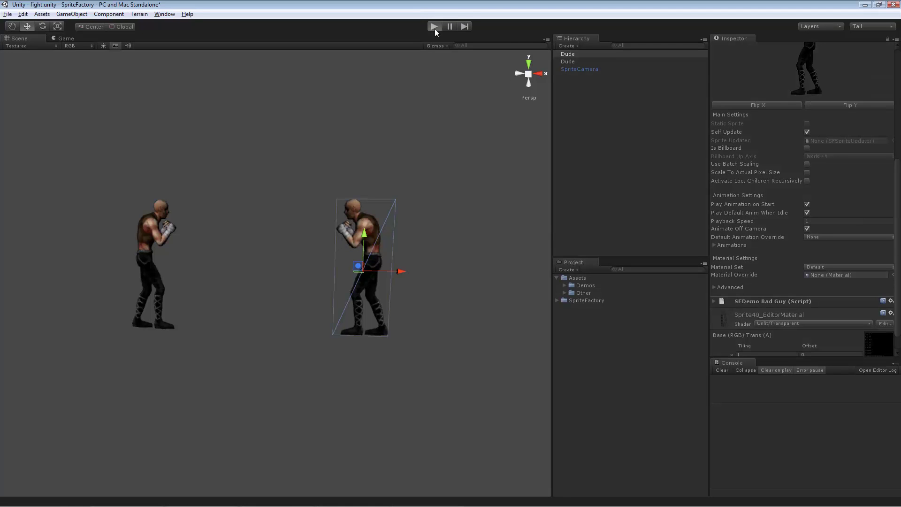
{"action": "left_click", "coordinate": [435, 27]}
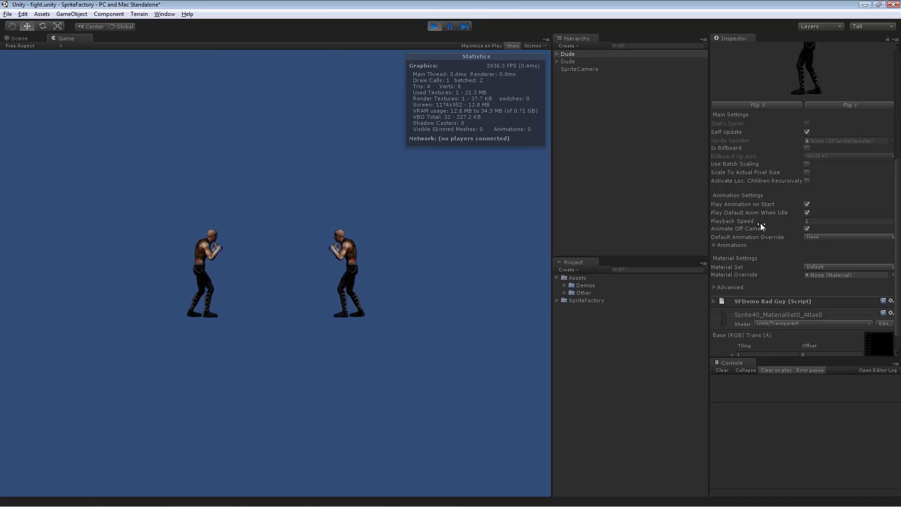
{"action": "left_click", "coordinate": [723, 224]}
{"action": "left_click_drag", "start_coordinate": [723, 224], "coordinate": [775, 226]}
{"action": "double_click", "coordinate": [817, 223]}
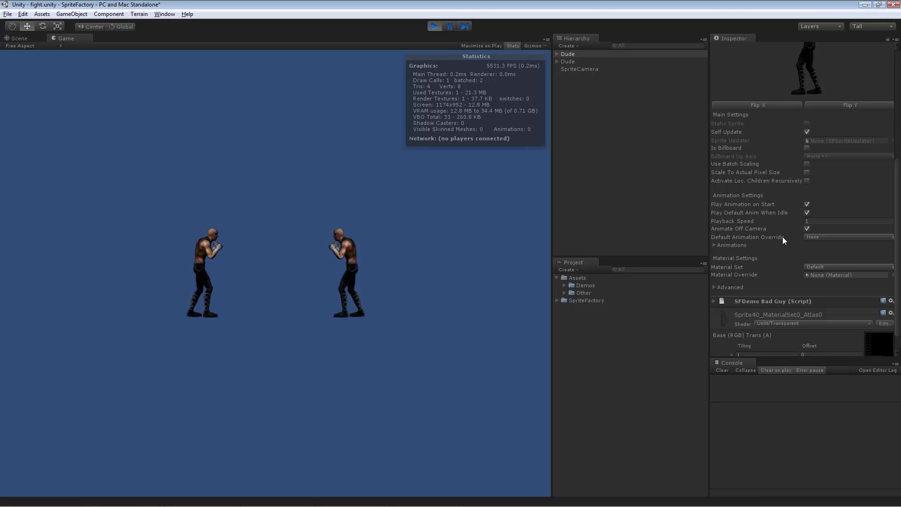
{"action": "left_click", "coordinate": [435, 26]}
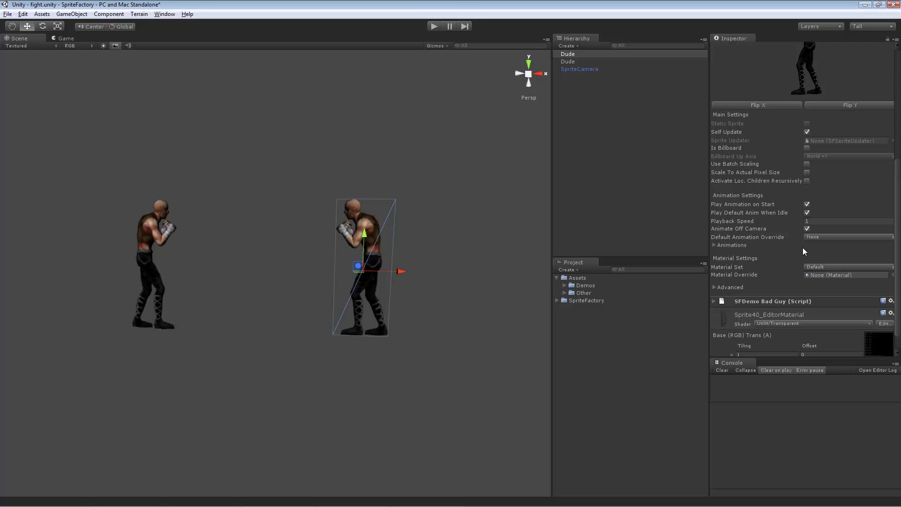
- Try Run as the flipped Dude's Default Animation Override in play mode, and reset the override to None
{"action": "left_click", "coordinate": [823, 238]}
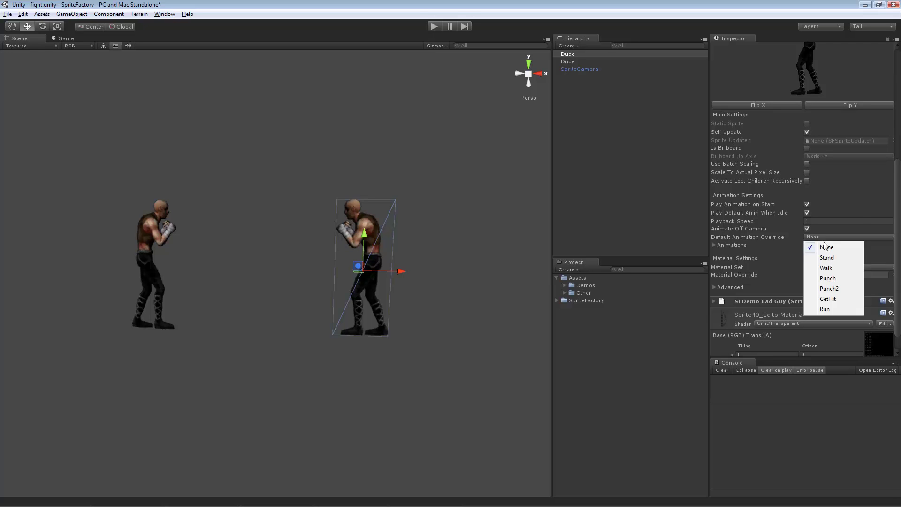
{"action": "left_click", "coordinate": [843, 307]}
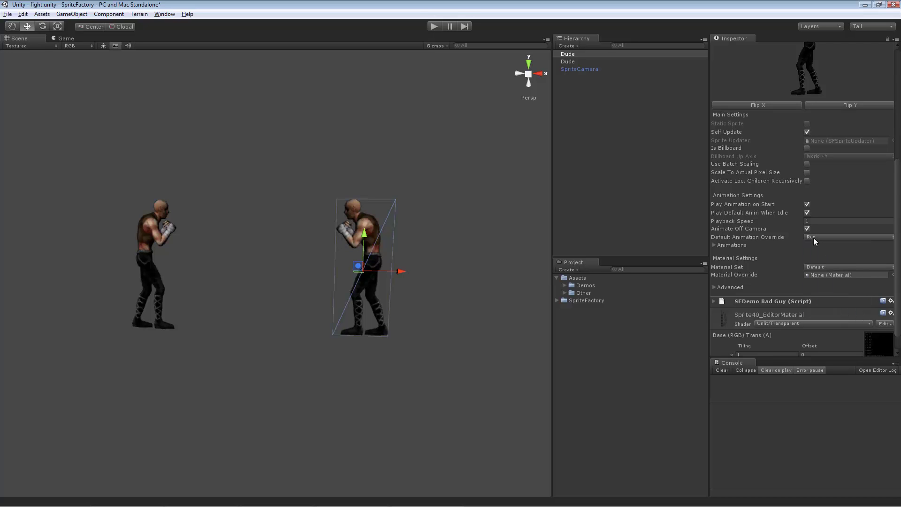
{"action": "left_click", "coordinate": [434, 26]}
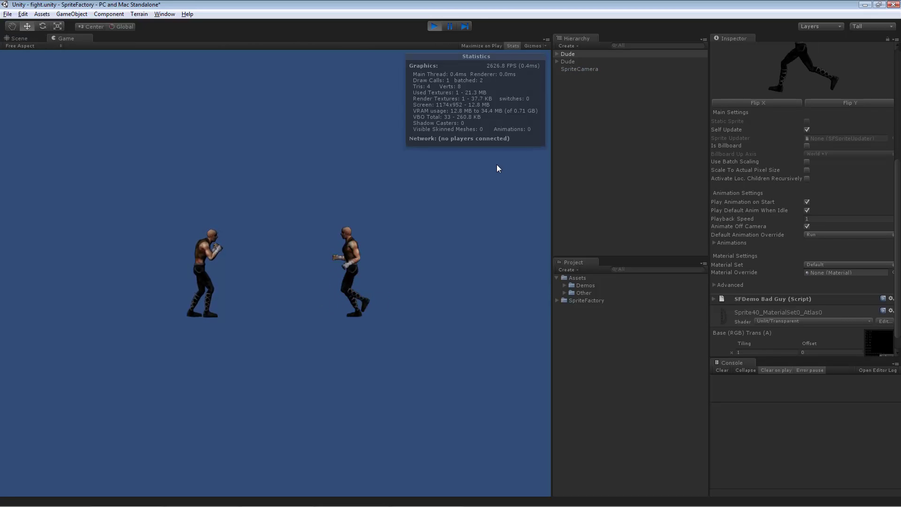
{"action": "left_click", "coordinate": [433, 27]}
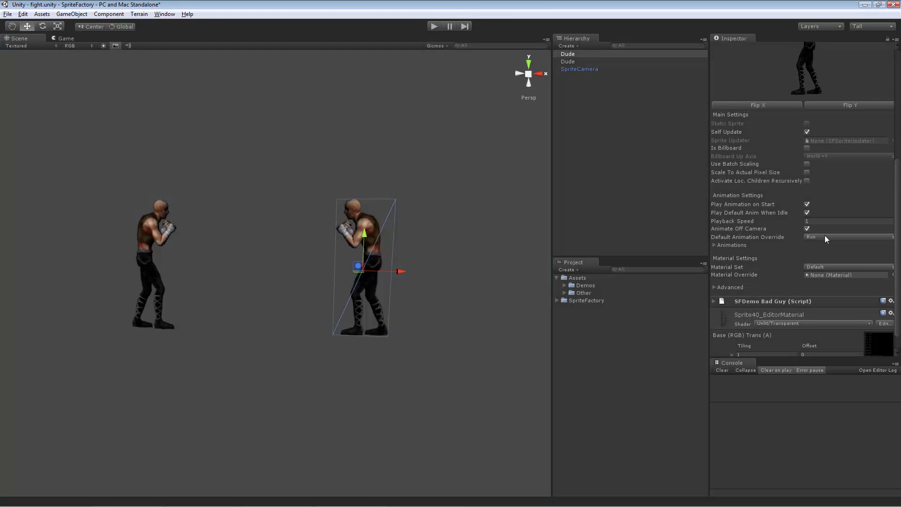
{"action": "left_click", "coordinate": [824, 237]}
{"action": "left_click", "coordinate": [817, 243]}
- Examine the flipped Dude's list of animations and its available Material Set options
{"action": "left_click", "coordinate": [714, 245]}
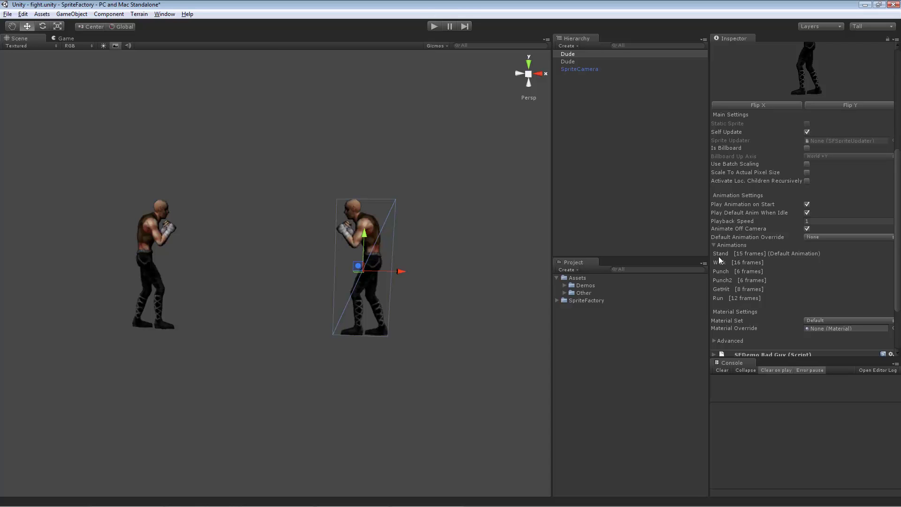
{"action": "left_click", "coordinate": [715, 244]}
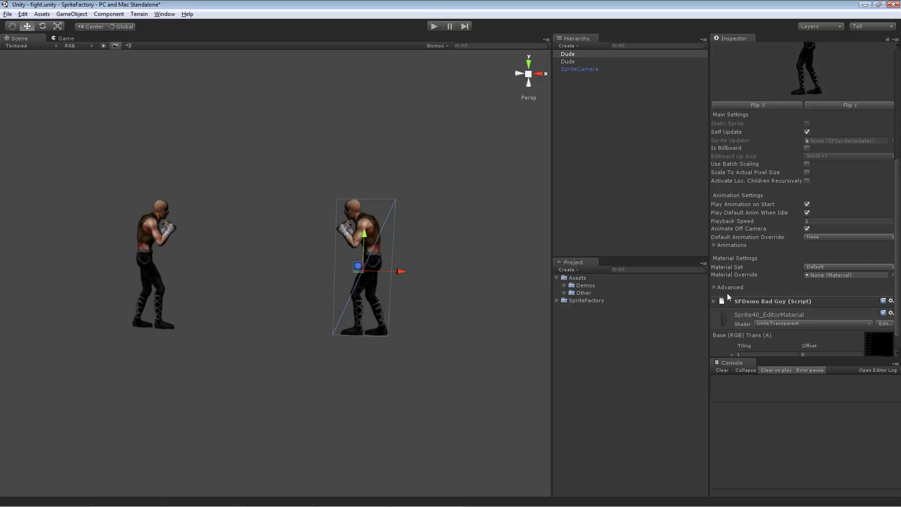
{"action": "left_click", "coordinate": [837, 265]}
{"action": "left_click", "coordinate": [841, 261]}
{"action": "left_click", "coordinate": [843, 266]}
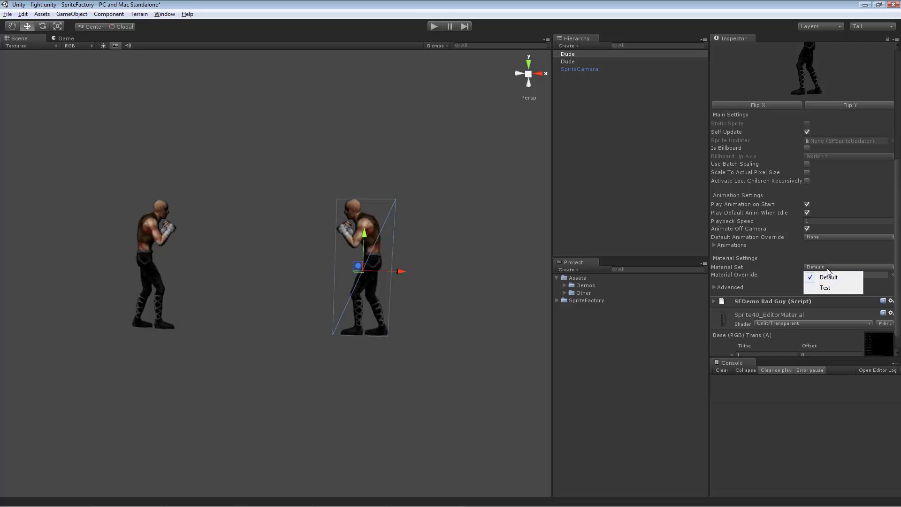
- In Sprite Factory, inspect the Dude master sprite's Test material set and locate its source material in the project
{"action": "left_click", "coordinate": [173, 16]}
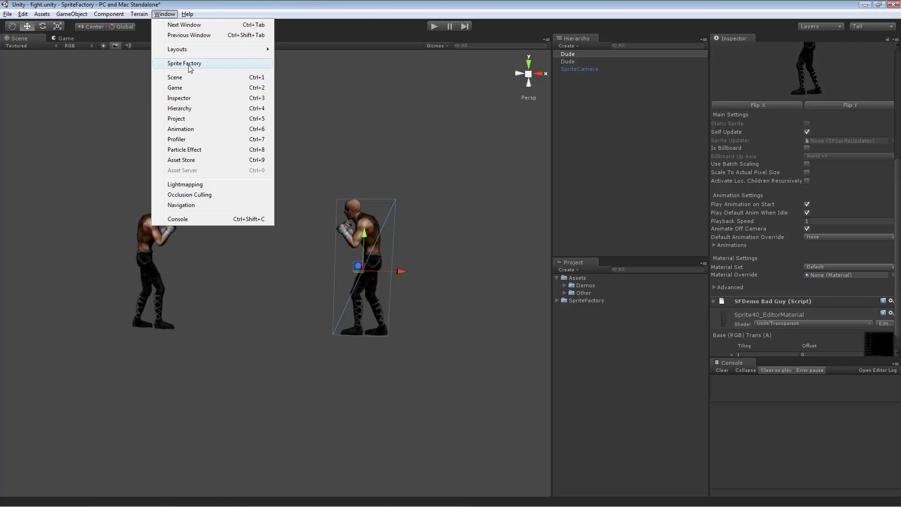
{"action": "left_click", "coordinate": [188, 65]}
{"action": "left_click", "coordinate": [47, 190]}
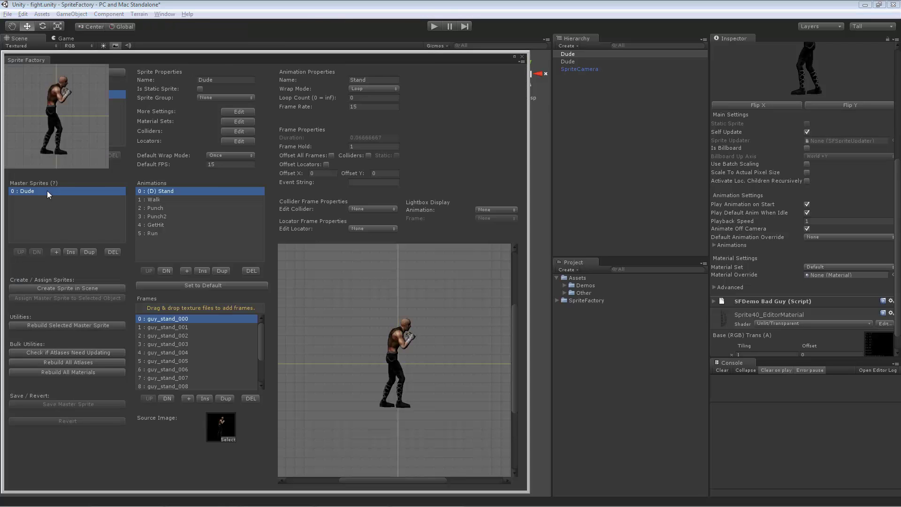
{"action": "left_click", "coordinate": [235, 121]}
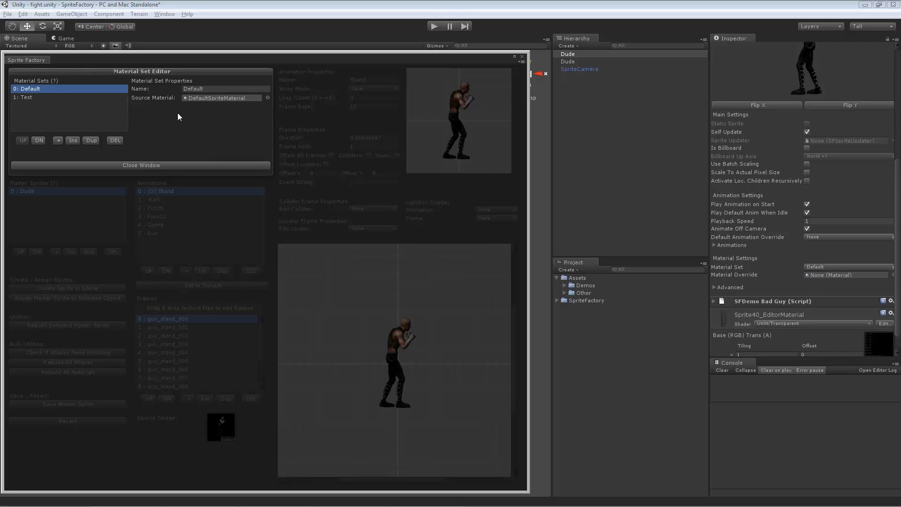
{"action": "left_click", "coordinate": [63, 99]}
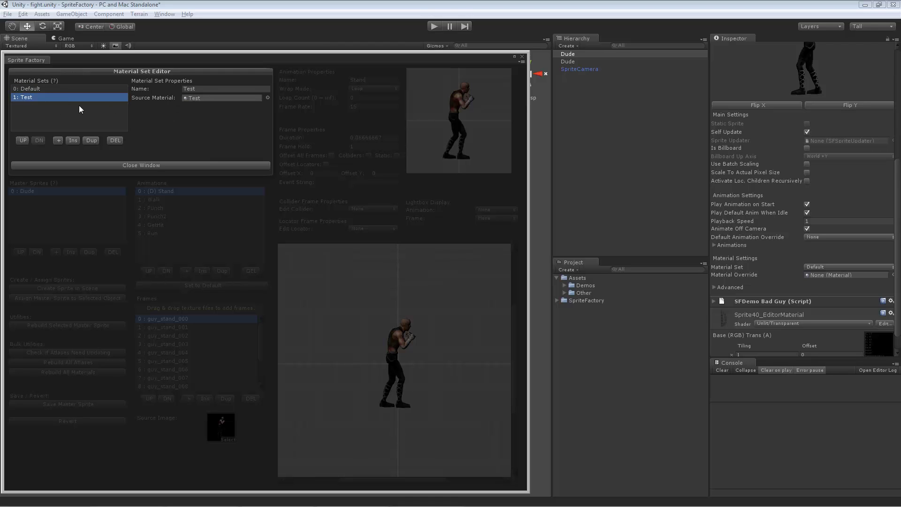
{"action": "left_click", "coordinate": [188, 98]}
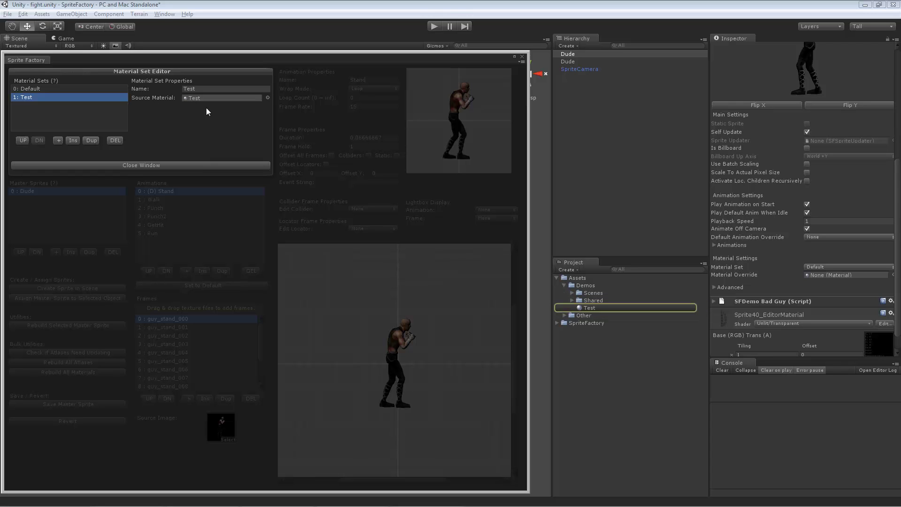
- Inspect the Test material's shader choices and tint color without changing them
{"action": "left_click", "coordinate": [589, 308]}
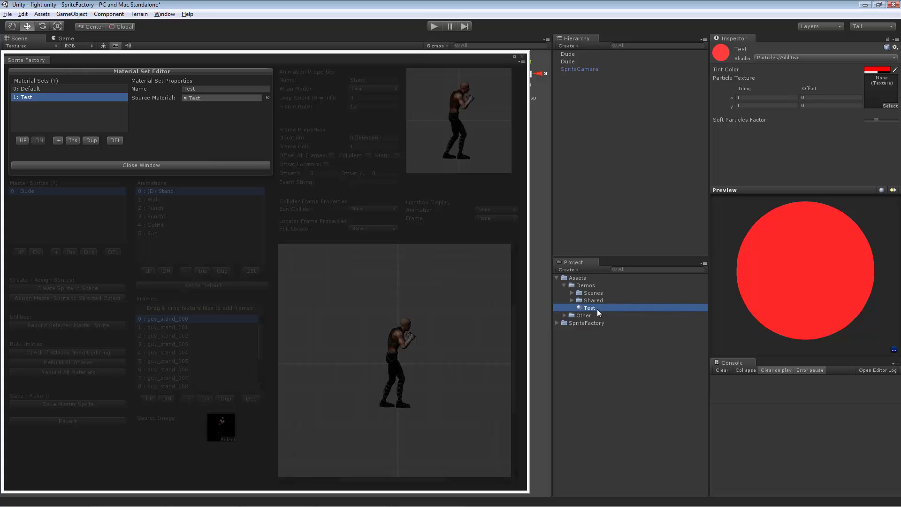
{"action": "left_click", "coordinate": [799, 58]}
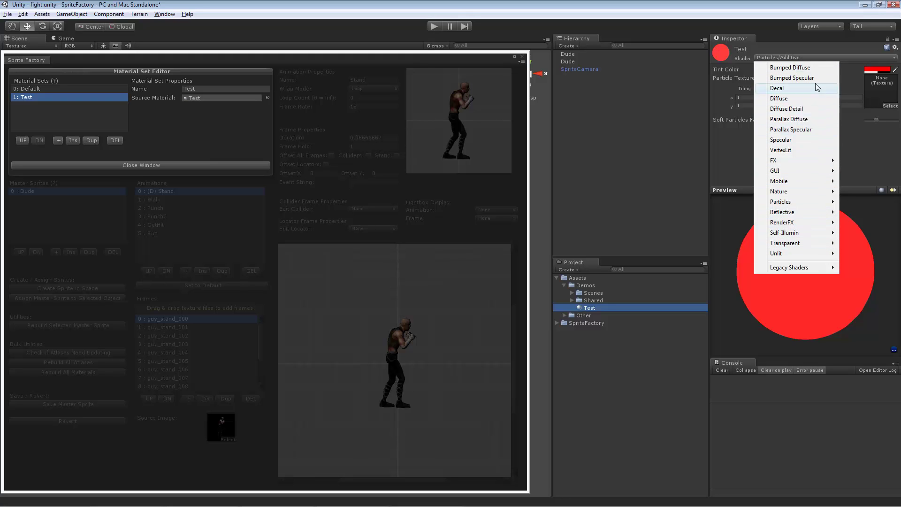
{"action": "left_click", "coordinate": [834, 57]}
{"action": "left_click", "coordinate": [829, 57]}
{"action": "left_click", "coordinate": [825, 49]}
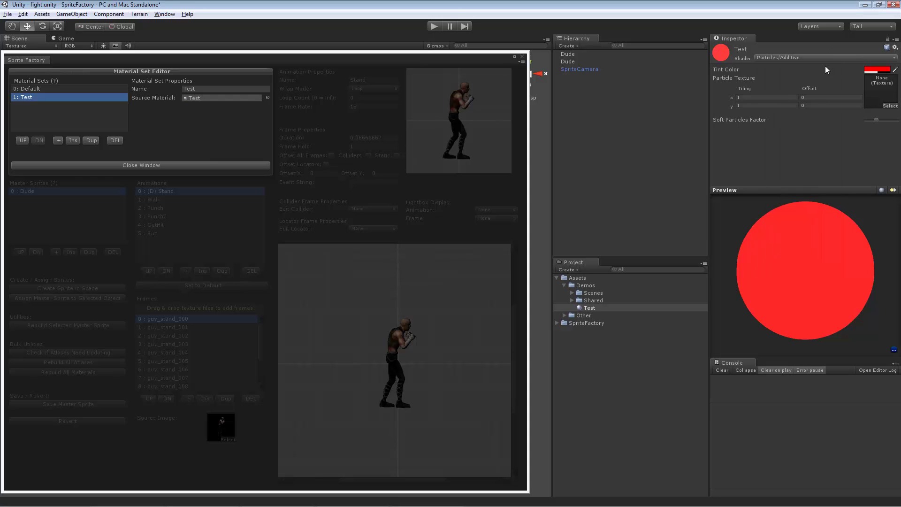
{"action": "left_click", "coordinate": [877, 70]}
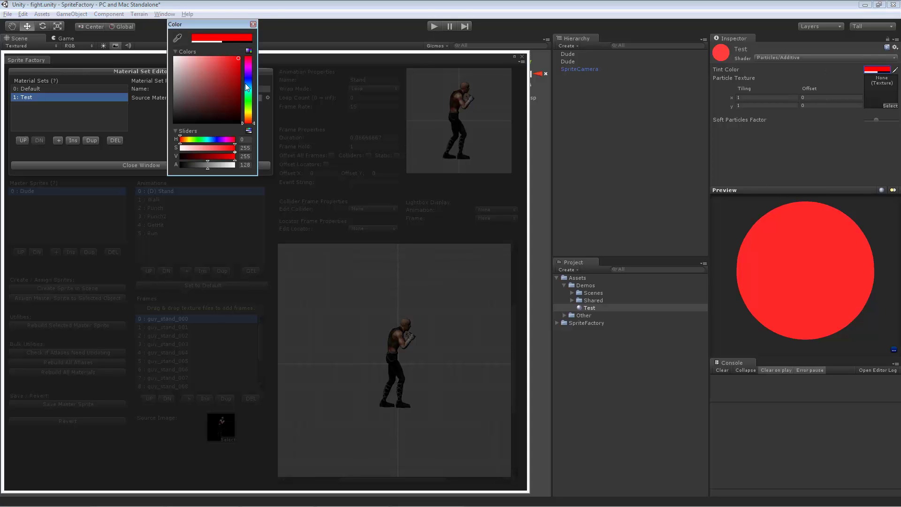
{"action": "left_click", "coordinate": [253, 24]}
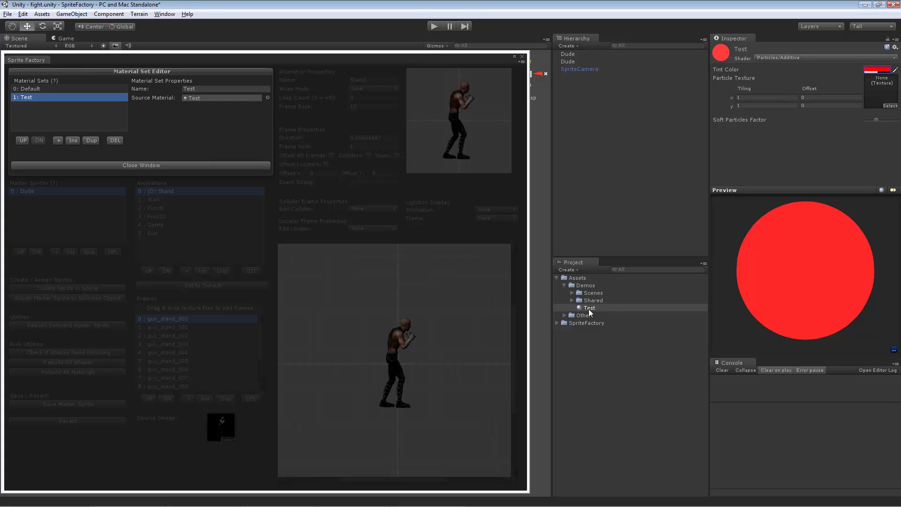
- Assign the Test material as the Test set's source material and close Sprite Factory
{"action": "left_click_drag", "start_coordinate": [589, 310], "coordinate": [194, 99]}
{"action": "left_click", "coordinate": [141, 166]}
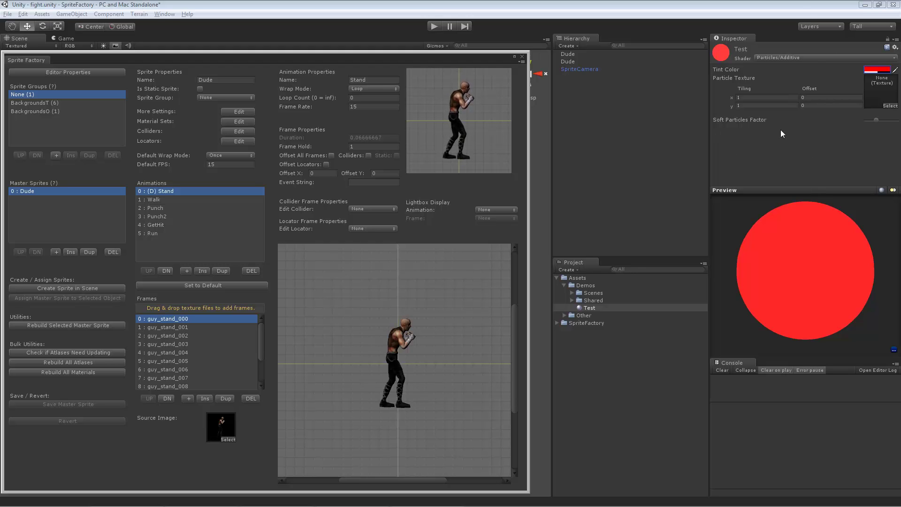
{"action": "left_click", "coordinate": [522, 57]}
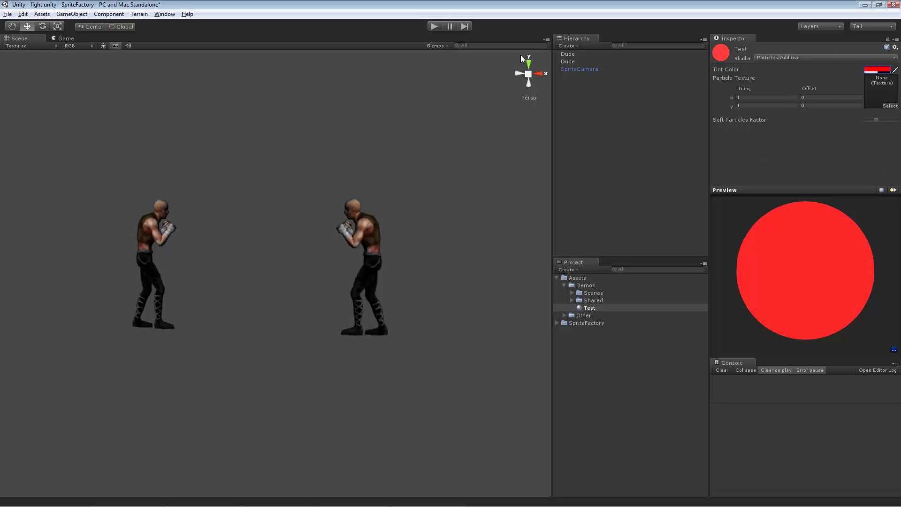
- Set the Material Set of the left-facing Dude in the scene to Test
{"action": "left_click", "coordinate": [375, 237]}
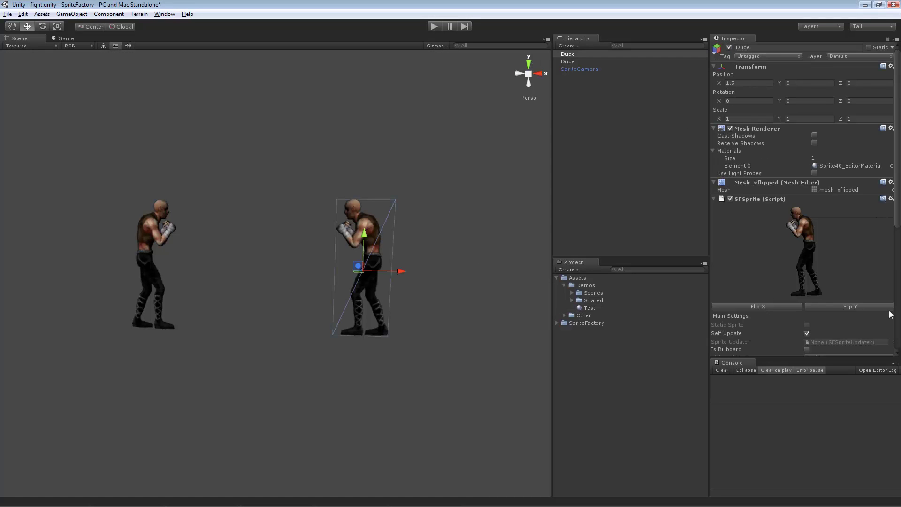
{"action": "scroll", "coordinate": [886, 261], "scroll_direction": "down", "scroll_amount": 5}
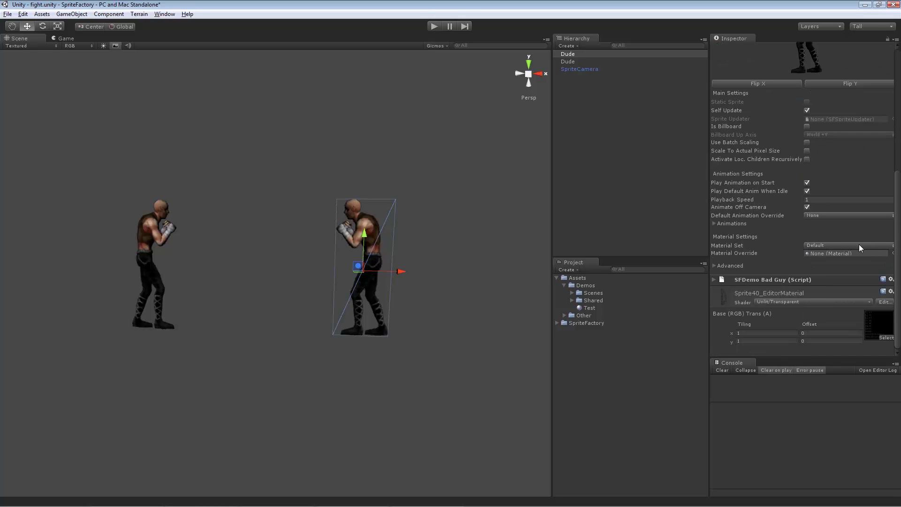
{"action": "left_click", "coordinate": [860, 246]}
{"action": "left_click", "coordinate": [847, 268]}
- Run the scene, compare the left-facing Dude with the Default and Test material sets, and stop play mode
{"action": "left_click", "coordinate": [435, 27]}
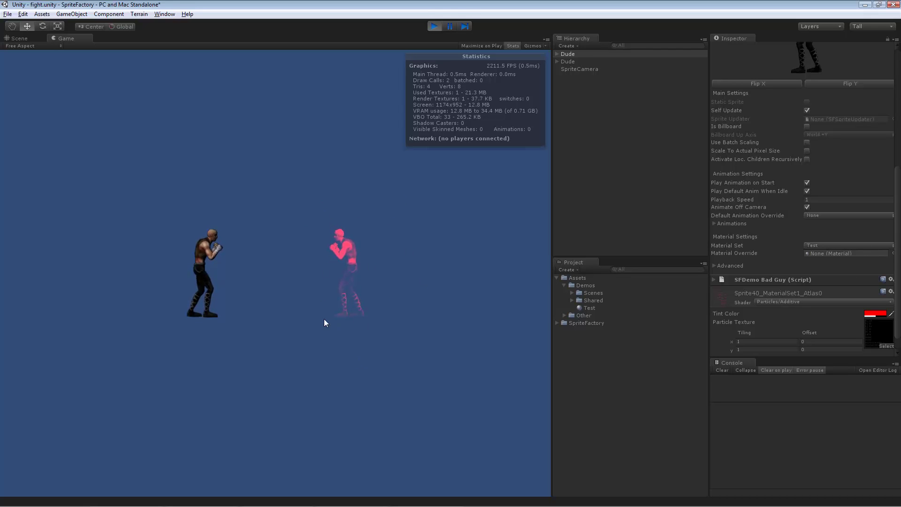
{"action": "left_click", "coordinate": [860, 245]}
{"action": "left_click", "coordinate": [845, 255]}
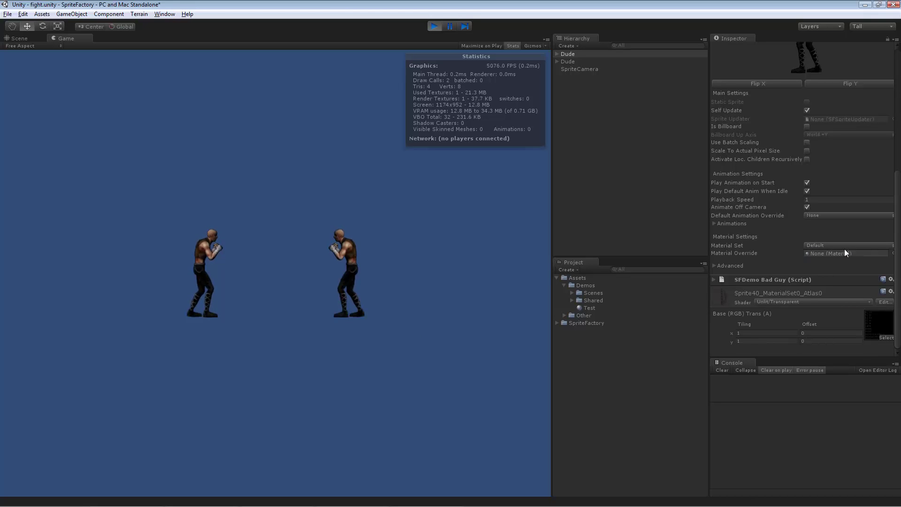
{"action": "left_click", "coordinate": [834, 246]}
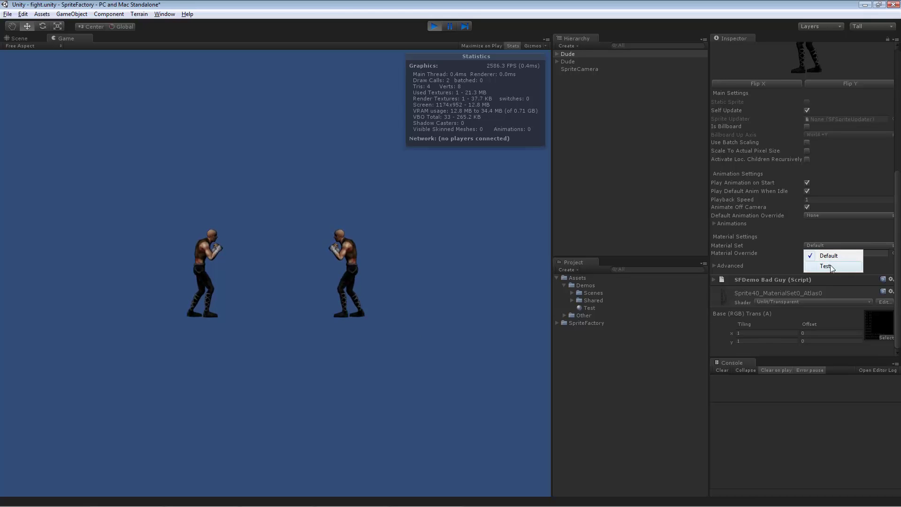
{"action": "left_click", "coordinate": [830, 265]}
{"action": "left_click", "coordinate": [837, 245]}
{"action": "left_click", "coordinate": [837, 256]}
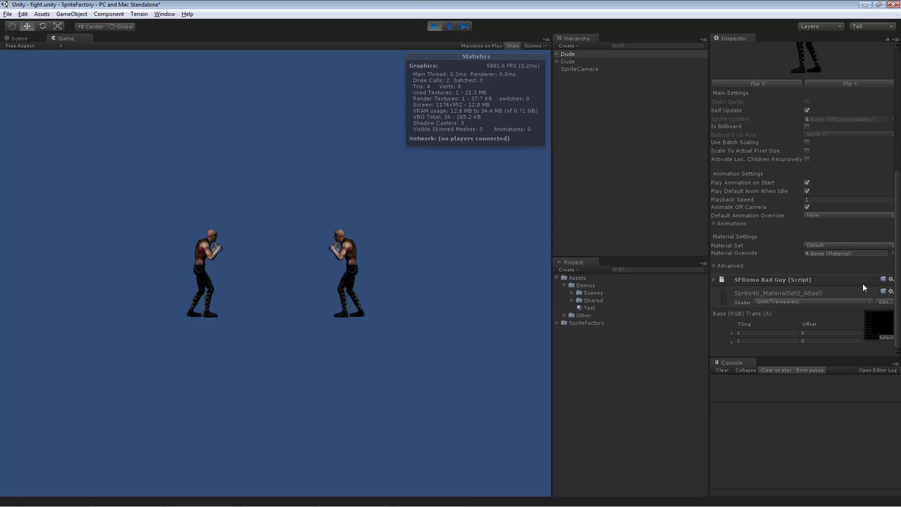
{"action": "left_click", "coordinate": [434, 26]}
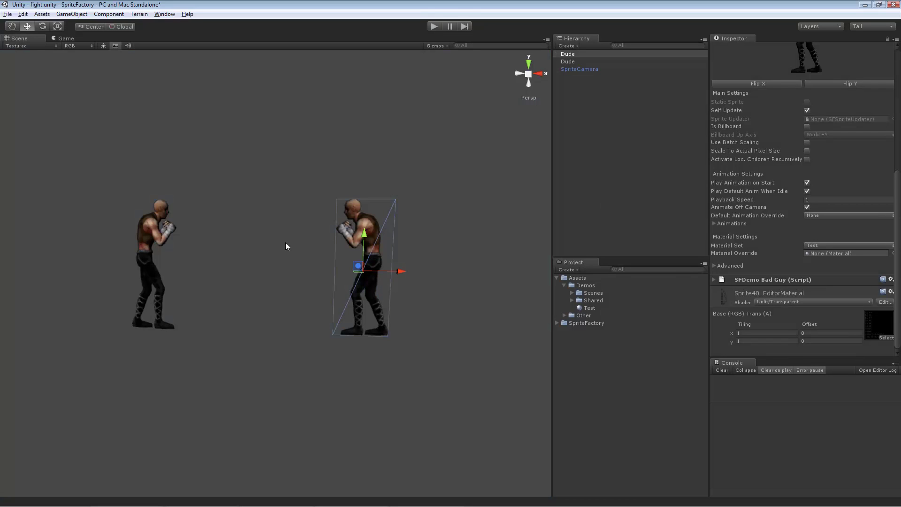
- Deactivate the Dude with the SFDemo Player script and bring up the other Dude's material settings
{"action": "left_click", "coordinate": [613, 61]}
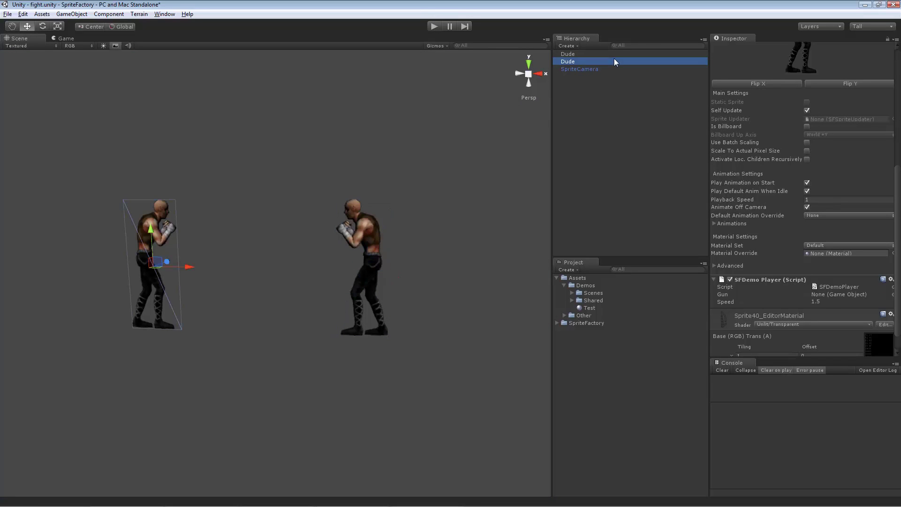
{"action": "left_click", "coordinate": [728, 47]}
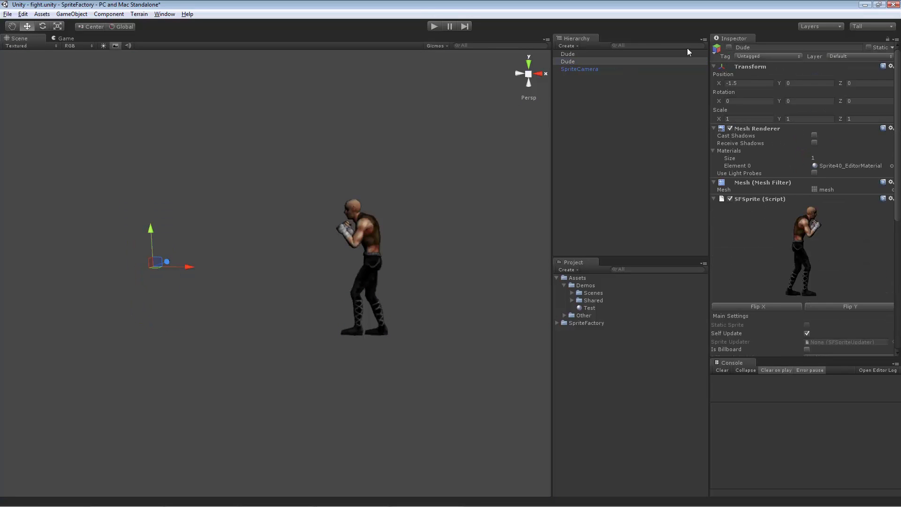
{"action": "left_click", "coordinate": [588, 53]}
{"action": "scroll", "coordinate": [775, 263], "scroll_direction": "down", "scroll_amount": 3}
{"action": "scroll", "coordinate": [780, 263], "scroll_direction": "down", "scroll_amount": 3}
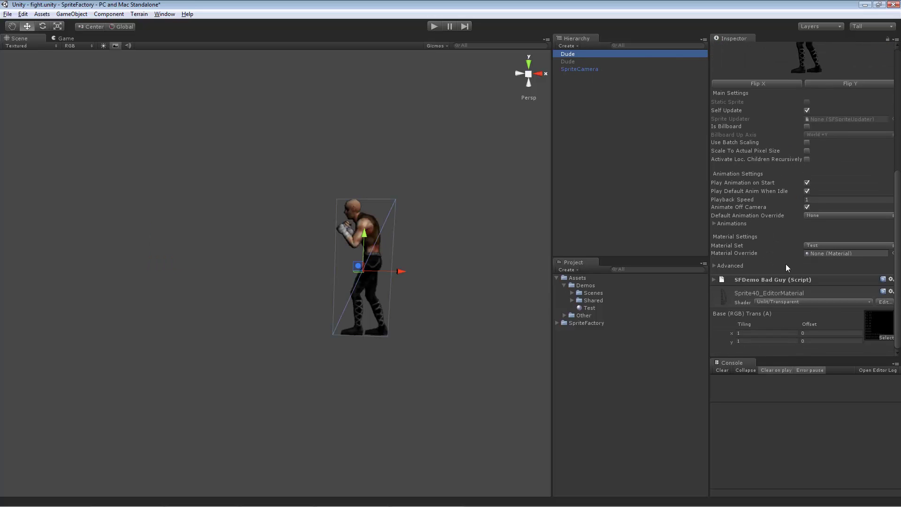
- Duplicate the left-facing Dude twice and space the copies in a row along the X axis
{"action": "key", "text": "ctrl+d"}
{"action": "left_click_drag", "start_coordinate": [408, 271], "coordinate": [223, 278]}
{"action": "key", "text": "ctrl+d"}
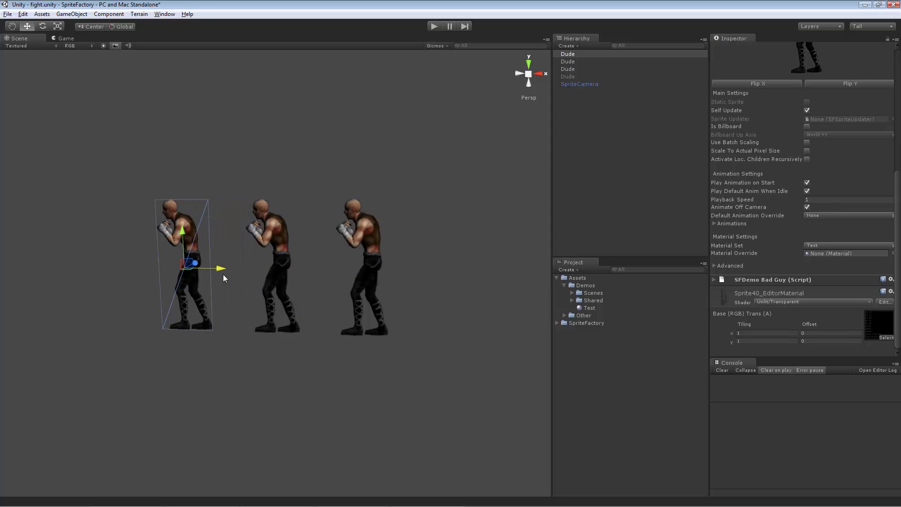
- Run the scene, switch the three Dudes one by one to the Default material set while checking draw calls, and stop play mode
{"action": "left_click", "coordinate": [434, 27]}
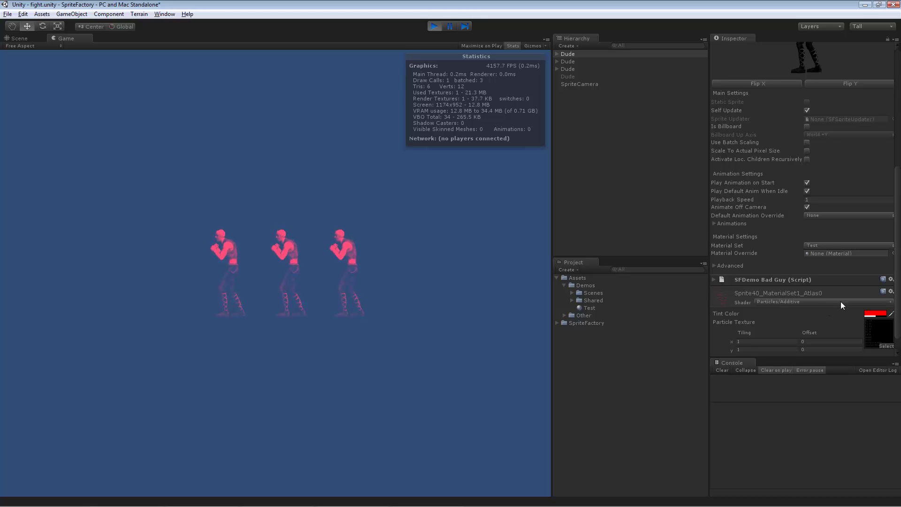
{"action": "left_click", "coordinate": [825, 244]}
{"action": "left_click", "coordinate": [829, 256]}
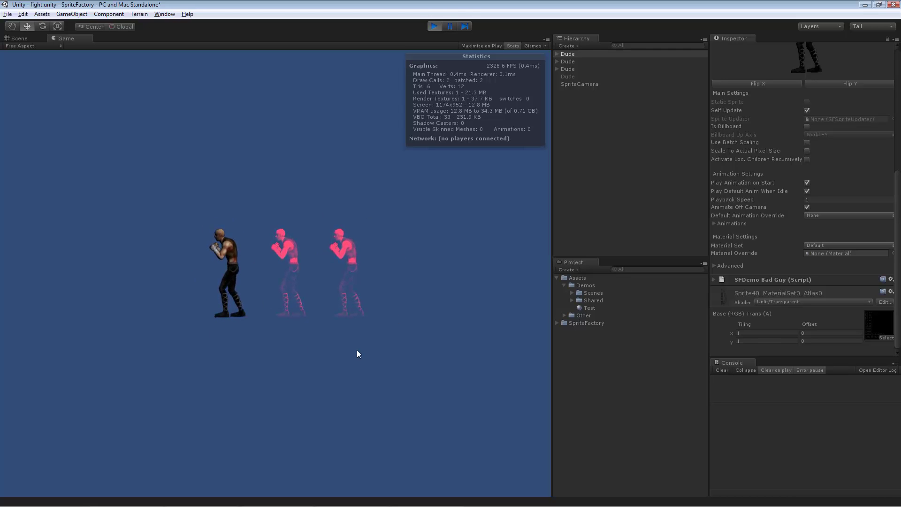
{"action": "left_click", "coordinate": [598, 62]}
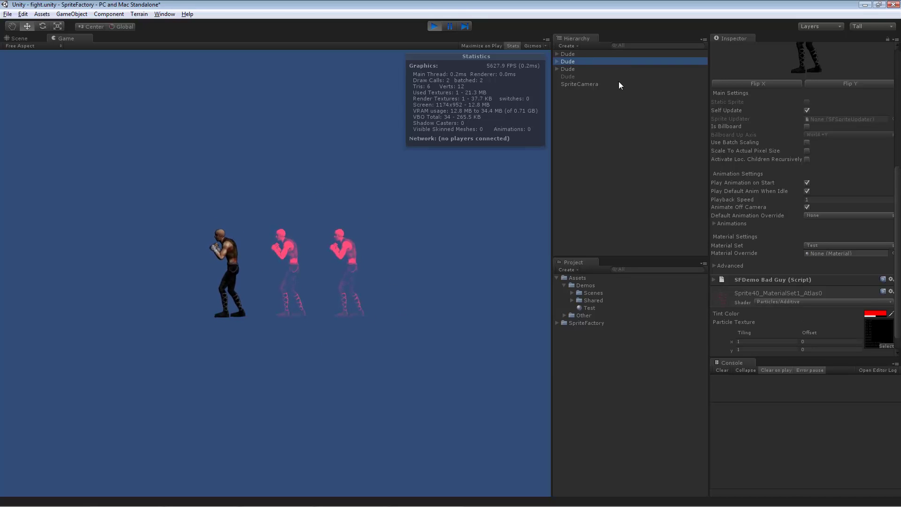
{"action": "left_click", "coordinate": [832, 245]}
{"action": "left_click", "coordinate": [822, 256]}
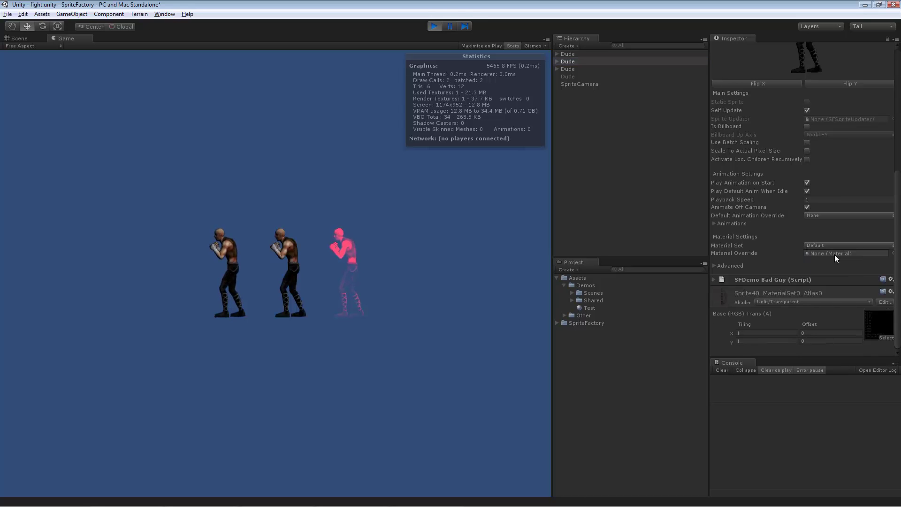
{"action": "left_click", "coordinate": [587, 67]}
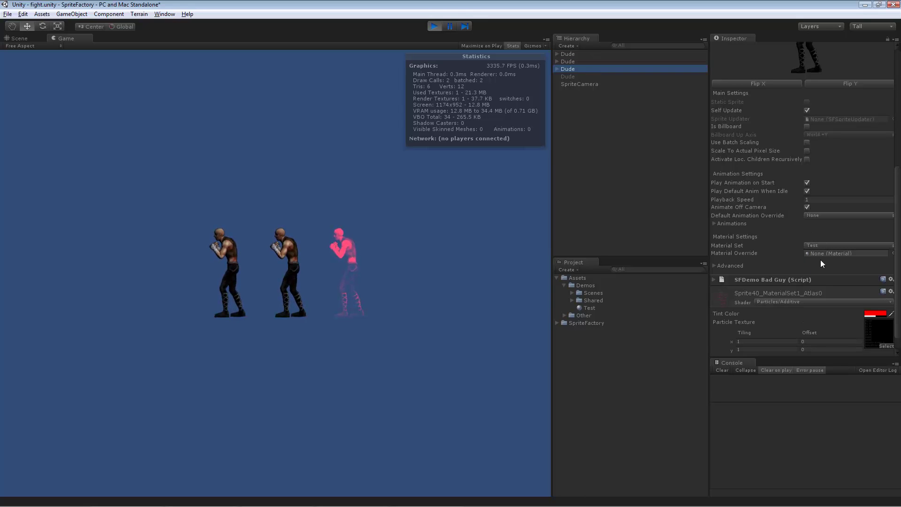
{"action": "left_click", "coordinate": [826, 245]}
{"action": "left_click", "coordinate": [825, 256]}
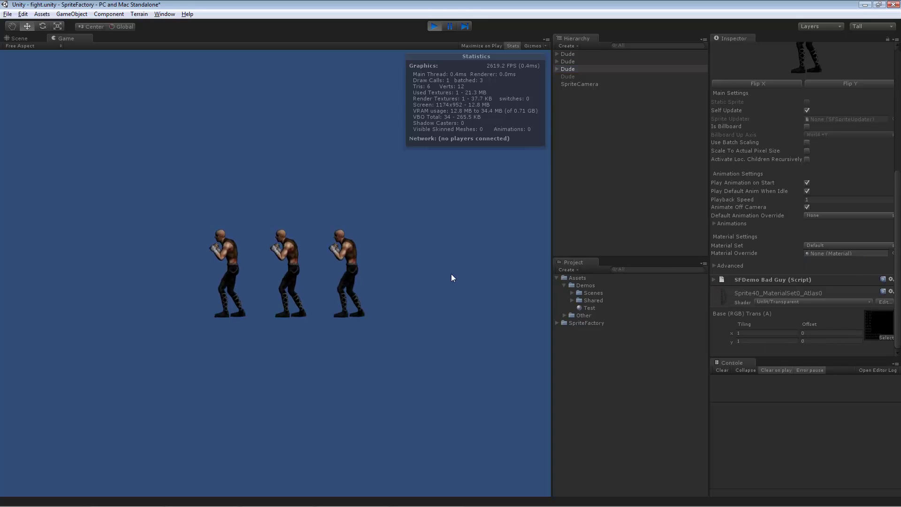
{"action": "left_click", "coordinate": [433, 26]}
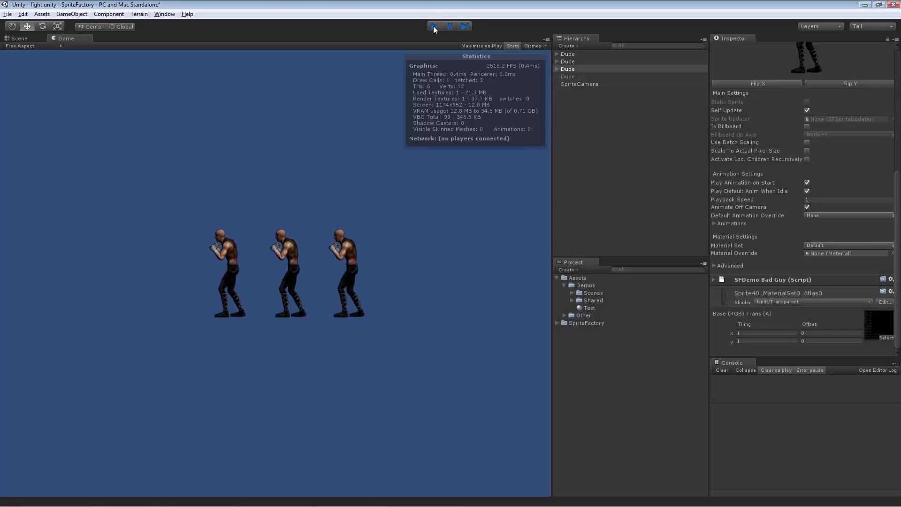
- Set the Material Set of all three Dudes in the scene to Default
{"action": "left_click", "coordinate": [827, 245]}
{"action": "left_click", "coordinate": [824, 256]}
{"action": "left_click", "coordinate": [277, 229]}
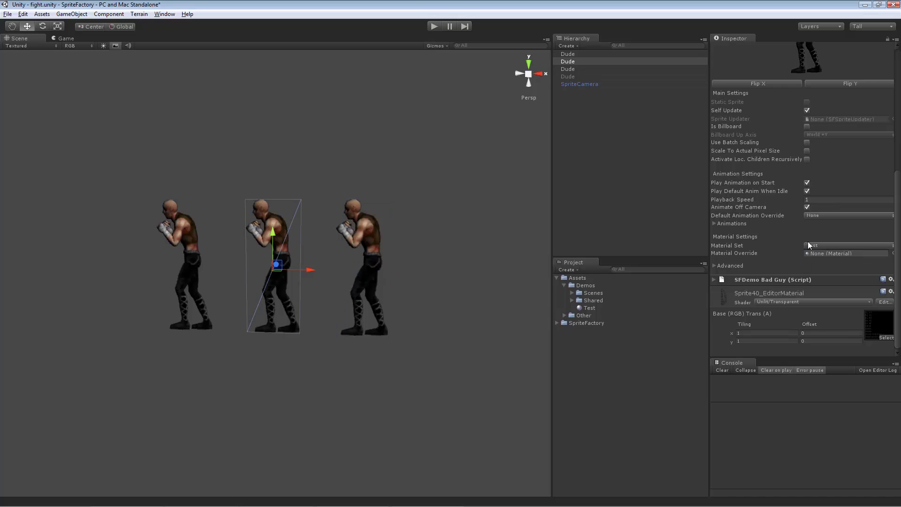
{"action": "left_click", "coordinate": [809, 246]}
{"action": "left_click", "coordinate": [825, 256]}
{"action": "left_click", "coordinate": [206, 242]}
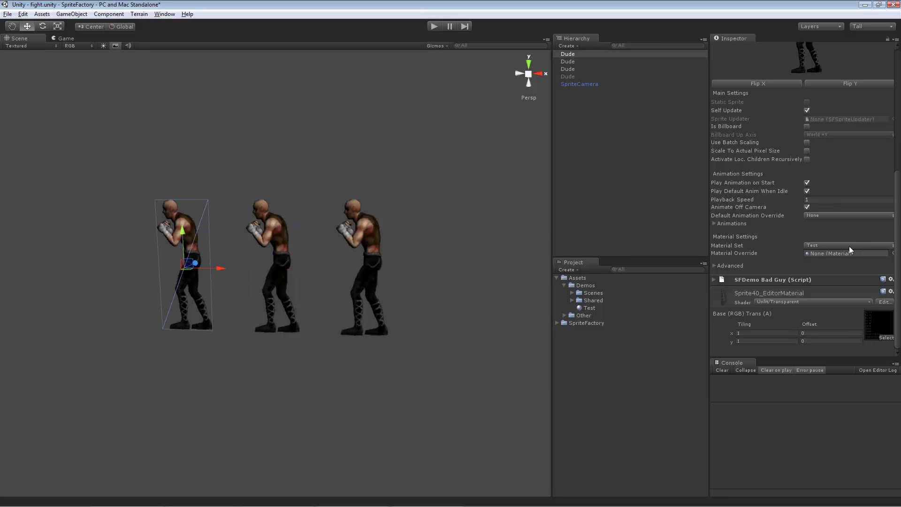
{"action": "left_click", "coordinate": [846, 246]}
{"action": "left_click", "coordinate": [836, 253]}
{"action": "left_click", "coordinate": [454, 209]}
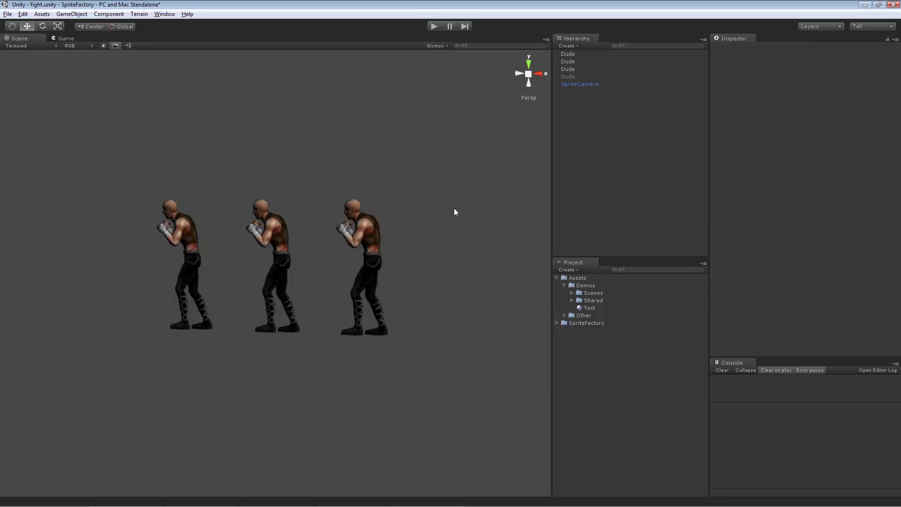
{"action": "left_click", "coordinate": [376, 225]}
{"action": "left_click", "coordinate": [410, 188]}
{"action": "left_click", "coordinate": [259, 224]}
{"action": "left_click", "coordinate": [196, 226]}
{"action": "left_click", "coordinate": [375, 172]}
{"action": "left_click", "coordinate": [197, 227]}
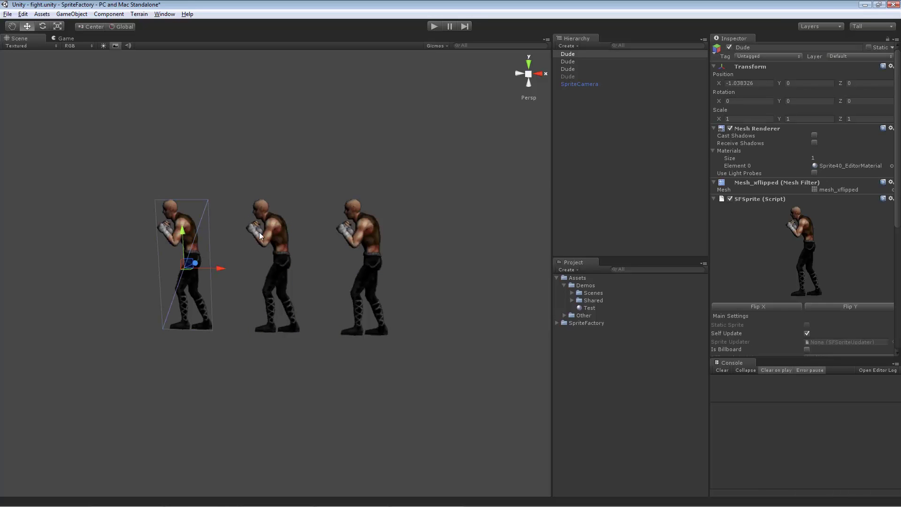
- Assign the Test material as the Material Override of all three Dudes and run the scene to check draw calls
{"action": "left_click", "coordinate": [354, 225]}
{"action": "scroll", "coordinate": [775, 264], "scroll_direction": "down", "scroll_amount": 10}
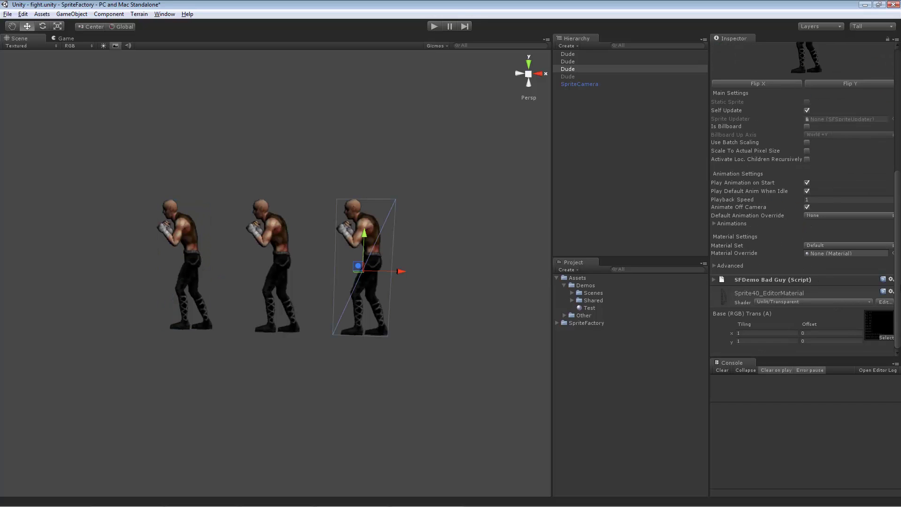
{"action": "mouse_move", "coordinate": [756, 253]}
{"action": "left_click_drag", "start_coordinate": [590, 308], "coordinate": [813, 254]}
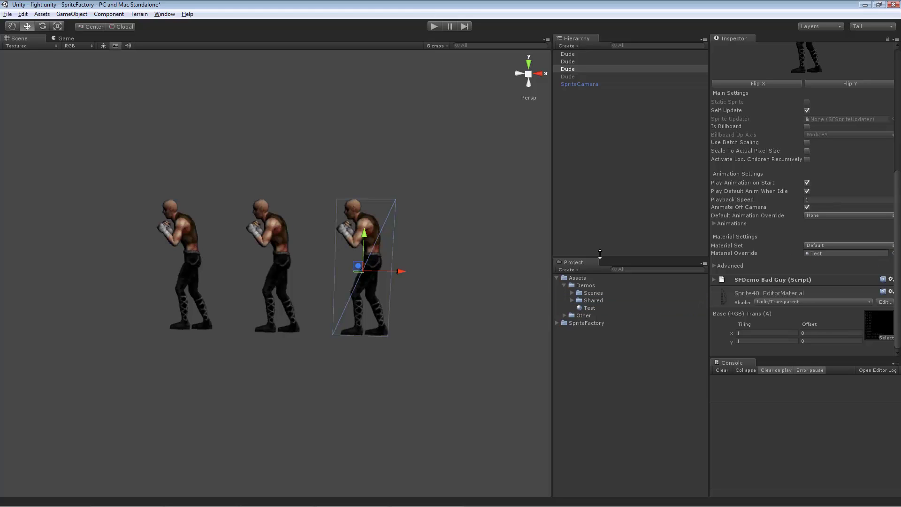
{"action": "left_click", "coordinate": [286, 229]}
{"action": "left_click_drag", "start_coordinate": [588, 308], "coordinate": [820, 255]}
{"action": "left_click", "coordinate": [195, 250]}
{"action": "left_click_drag", "start_coordinate": [593, 308], "coordinate": [829, 256]}
{"action": "left_click", "coordinate": [437, 25]}
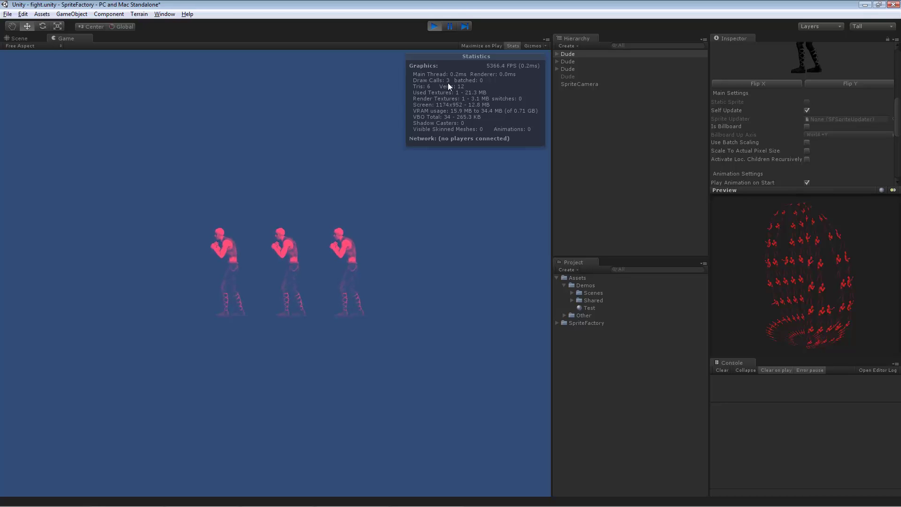
{"action": "left_click", "coordinate": [434, 26]}
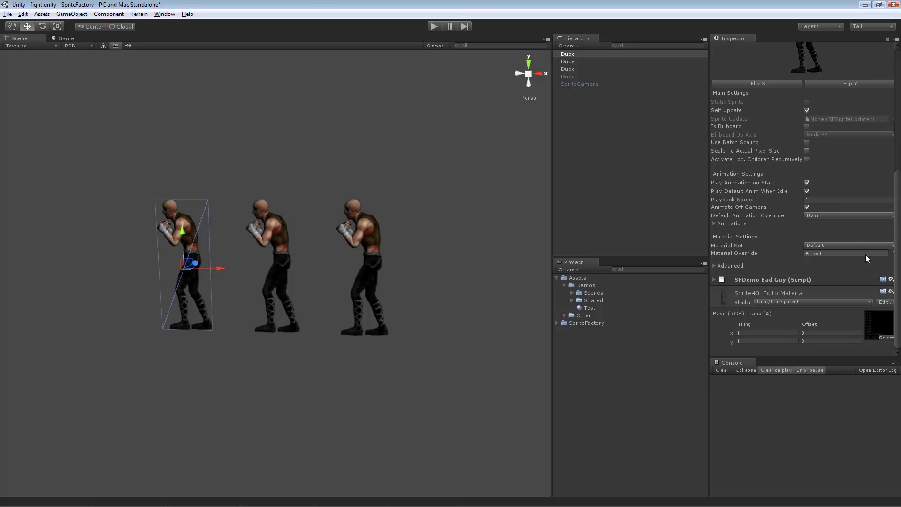
- Reset the Material Override of all three Dudes to None and clear the selection
{"action": "left_click", "coordinate": [893, 253]}
{"action": "left_click", "coordinate": [335, 252]}
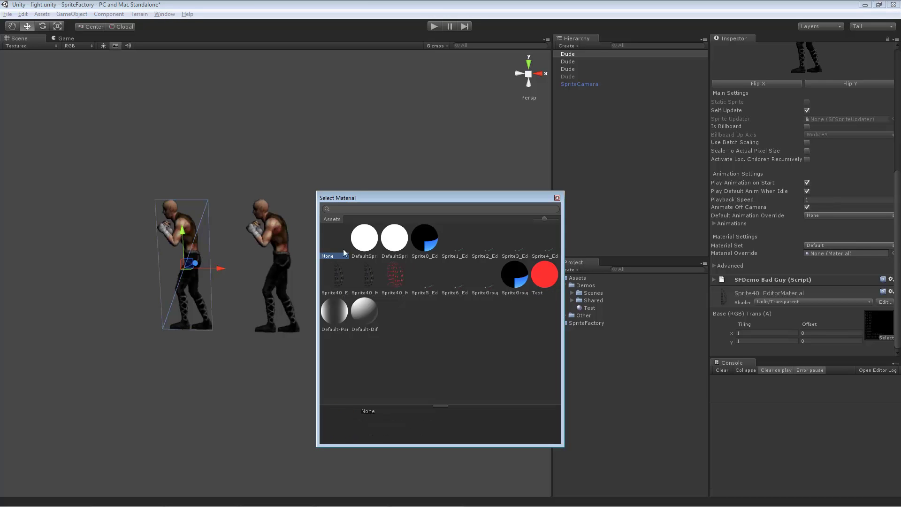
{"action": "left_click", "coordinate": [557, 197]}
{"action": "left_click", "coordinate": [269, 234]}
{"action": "left_click", "coordinate": [893, 253]}
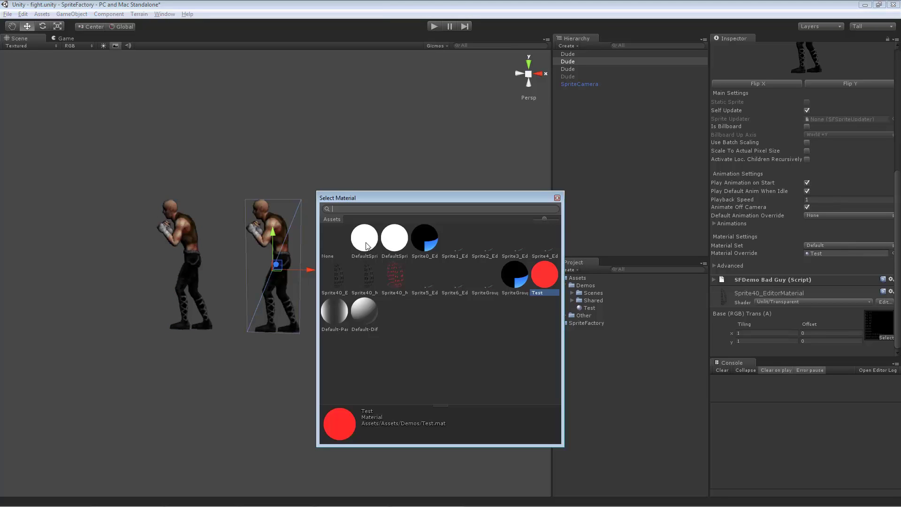
{"action": "left_click", "coordinate": [558, 197]}
{"action": "left_click", "coordinate": [368, 247]}
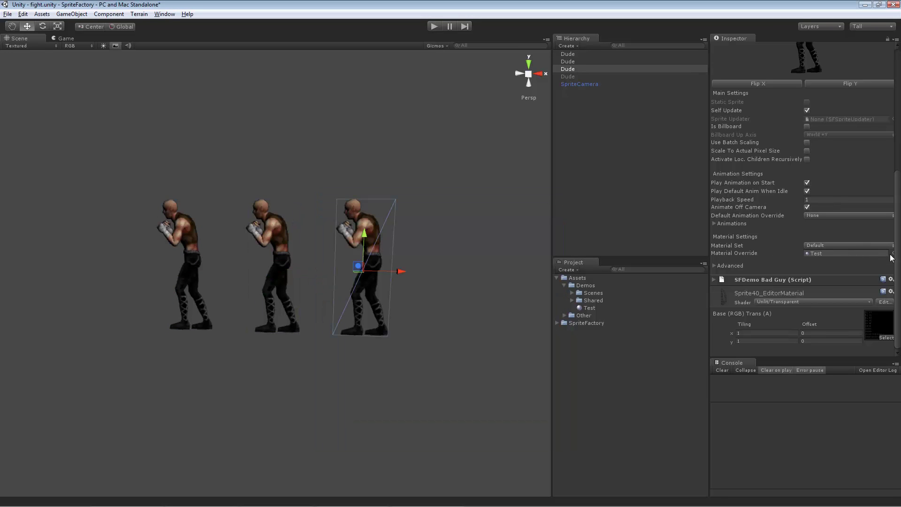
{"action": "left_click", "coordinate": [894, 253]}
{"action": "left_click", "coordinate": [353, 241]}
{"action": "left_click", "coordinate": [333, 240]}
{"action": "left_click", "coordinate": [557, 198]}
{"action": "left_click", "coordinate": [435, 229]}
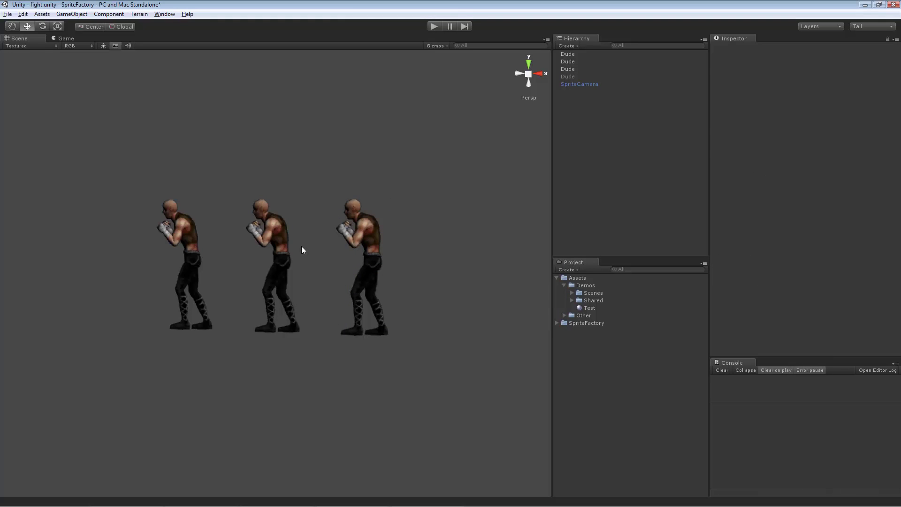
- Delete the two duplicated Dudes, keeping the original left-facing Dude
{"action": "left_click", "coordinate": [252, 232]}
{"action": "left_click", "coordinate": [221, 230]}
{"action": "left_click", "coordinate": [191, 229]}
{"action": "key", "text": "Delete"}
{"action": "left_click", "coordinate": [294, 229]}
{"action": "key", "text": "Delete"}
- Turn off Self Update in the SFSprite main settings of the active left-facing Dude
{"action": "left_click", "coordinate": [579, 60]}
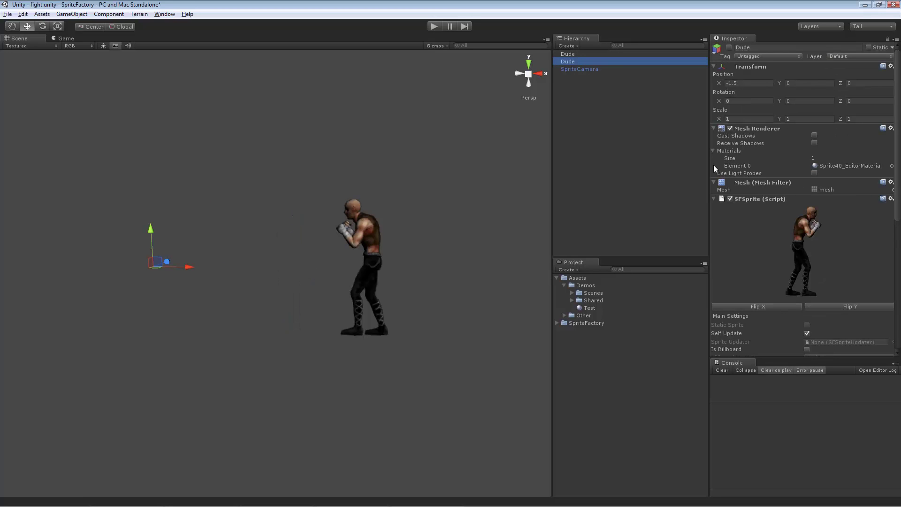
{"action": "left_click", "coordinate": [589, 55]}
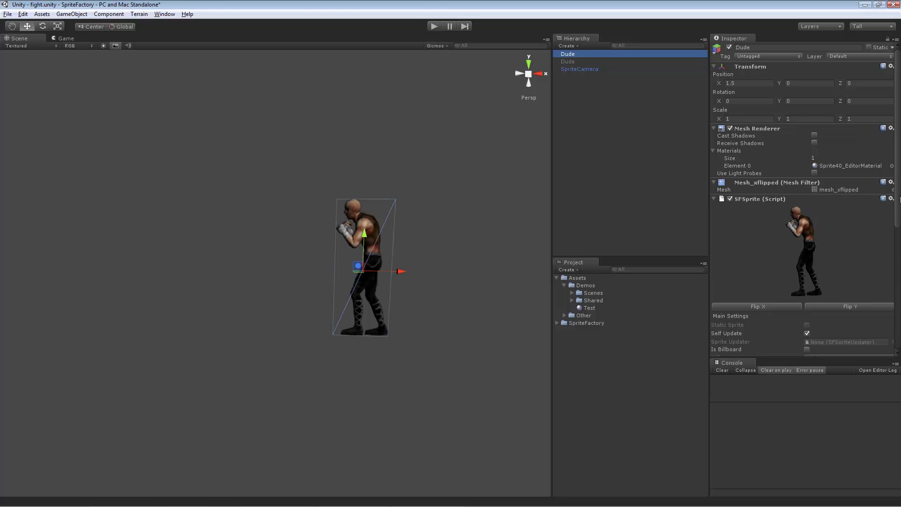
{"action": "left_click_drag", "start_coordinate": [898, 198], "coordinate": [899, 326]}
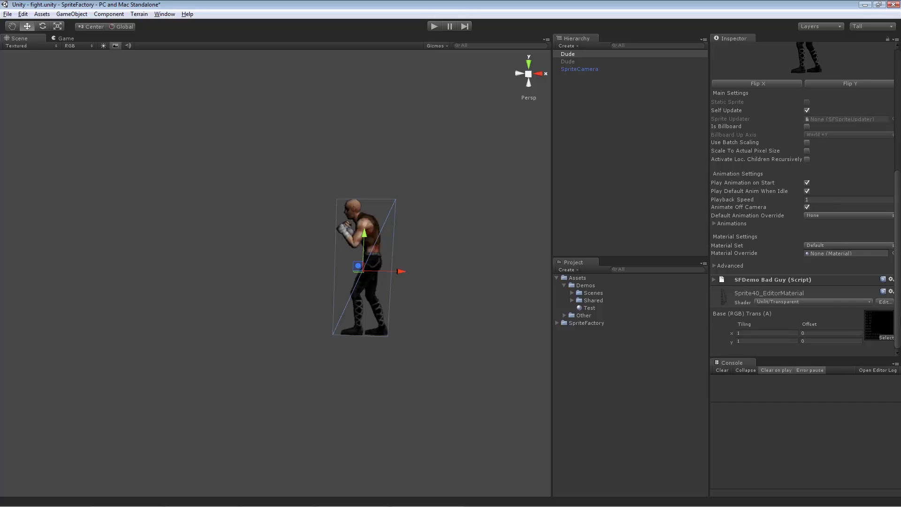
{"action": "scroll", "coordinate": [802, 278], "scroll_direction": "up", "scroll_amount": 3}
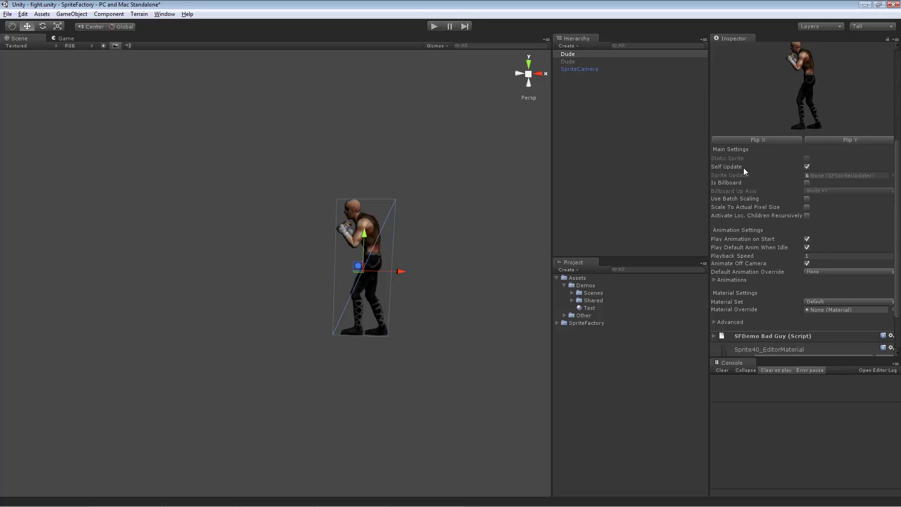
{"action": "mouse_move", "coordinate": [749, 169]}
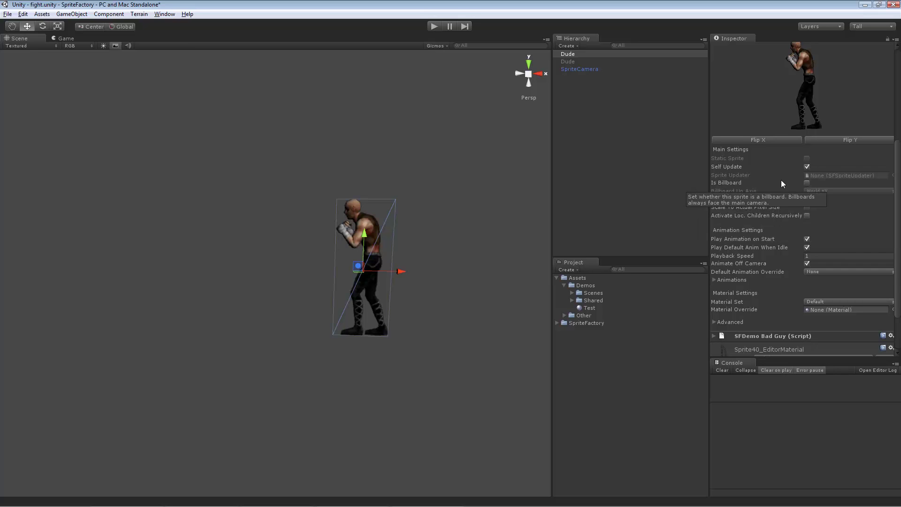
{"action": "mouse_move", "coordinate": [820, 168]}
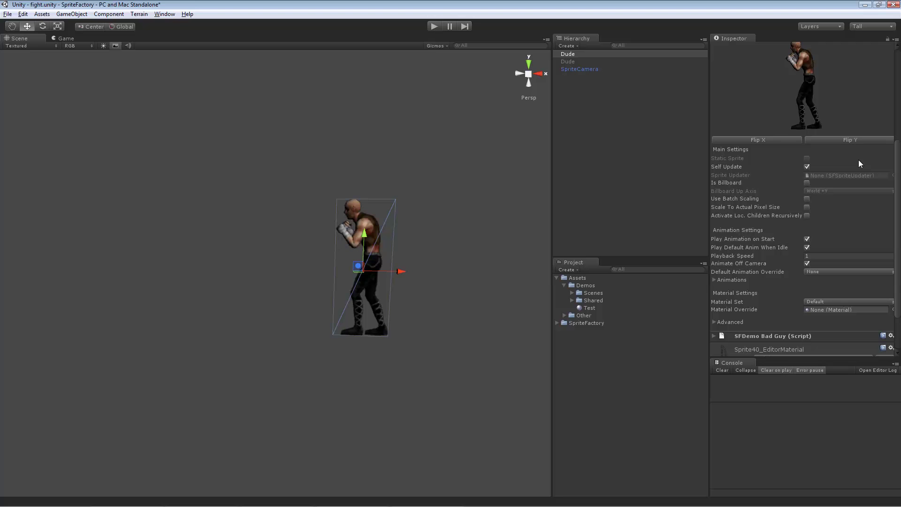
{"action": "scroll", "coordinate": [894, 159], "scroll_direction": "up", "scroll_amount": 3}
{"action": "scroll", "coordinate": [852, 180], "scroll_direction": "down", "scroll_amount": 3}
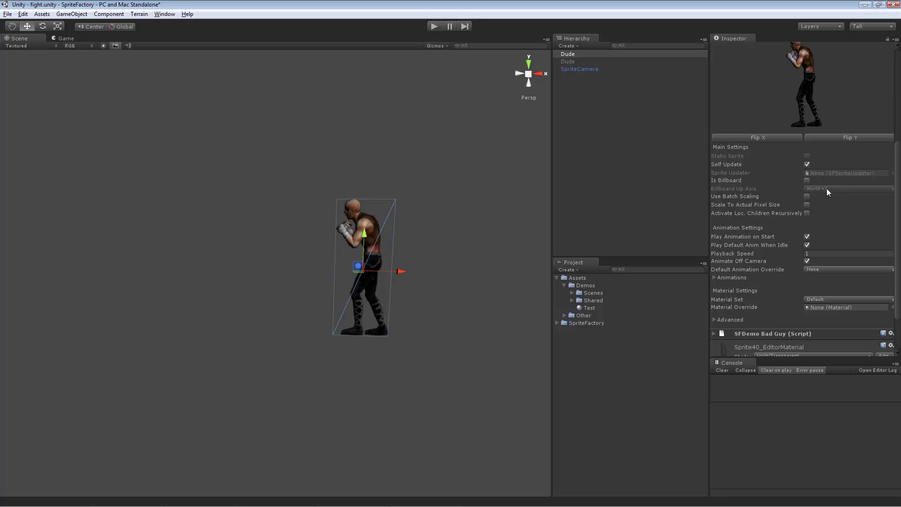
{"action": "left_click", "coordinate": [807, 164]}
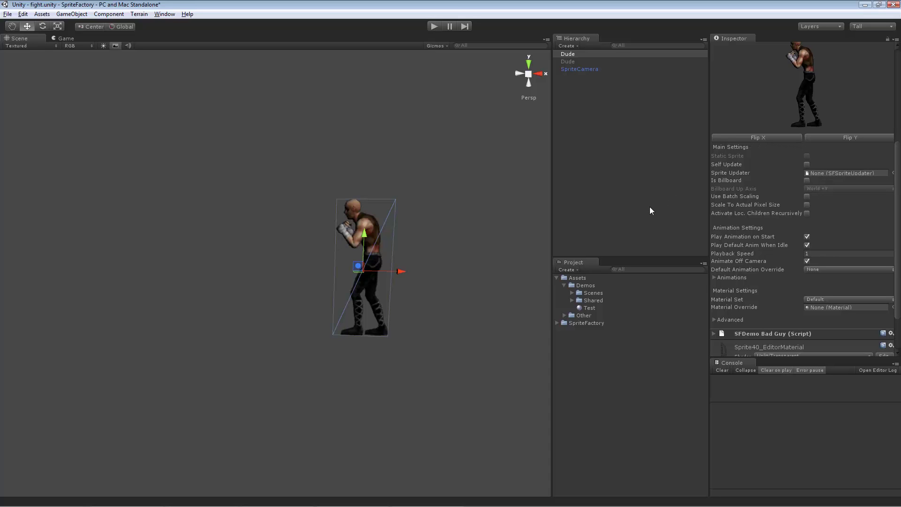
- Add the SpriteUpdater prefab from the SpriteFactory Prefabs folder to the scene, keeping its Update Cycle on Update
{"action": "left_click", "coordinate": [556, 324]}
{"action": "left_click", "coordinate": [565, 346]}
{"action": "left_click_drag", "start_coordinate": [596, 360], "coordinate": [590, 143]}
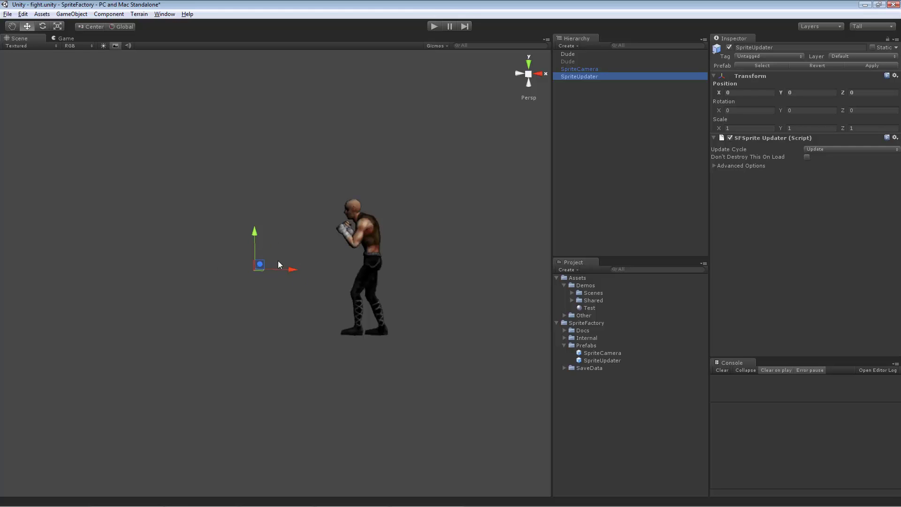
{"action": "left_click", "coordinate": [830, 150]}
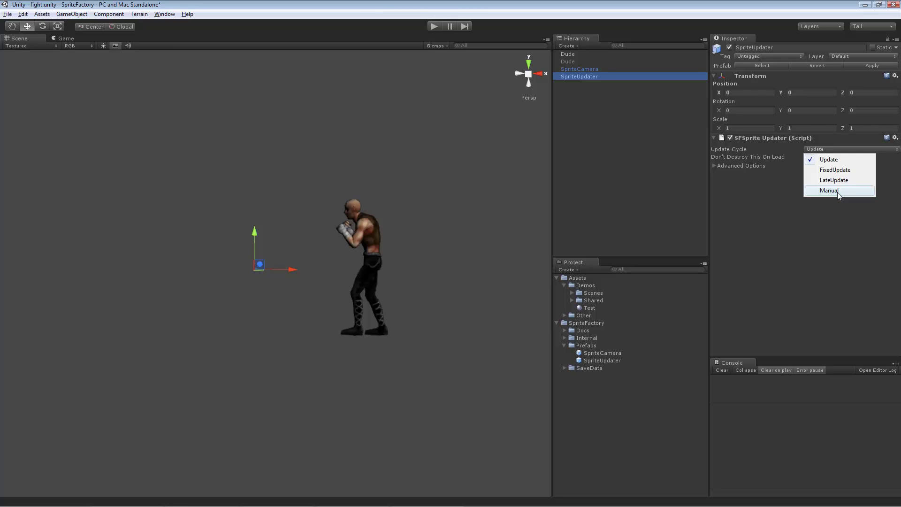
{"action": "left_click", "coordinate": [835, 161]}
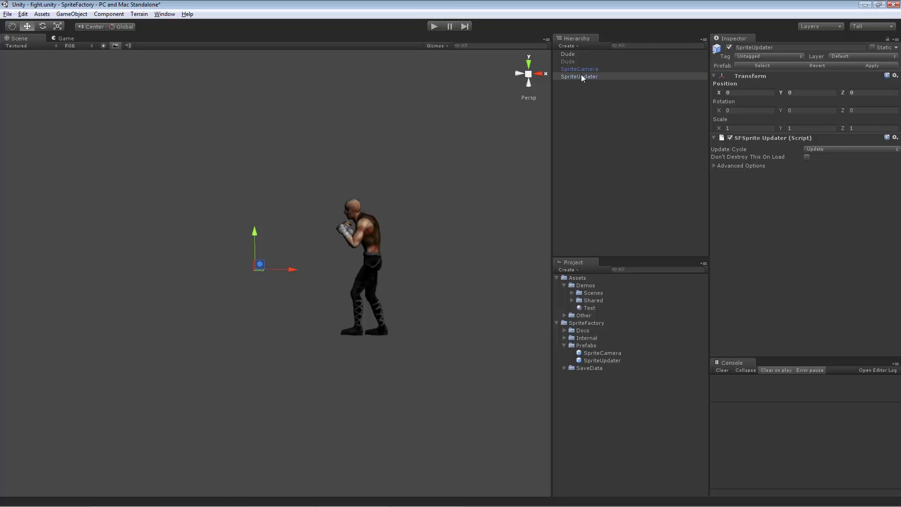
- Assign the scene's SpriteUpdater as the left-facing Dude's Sprite Updater and run the scene
{"action": "left_click", "coordinate": [571, 55]}
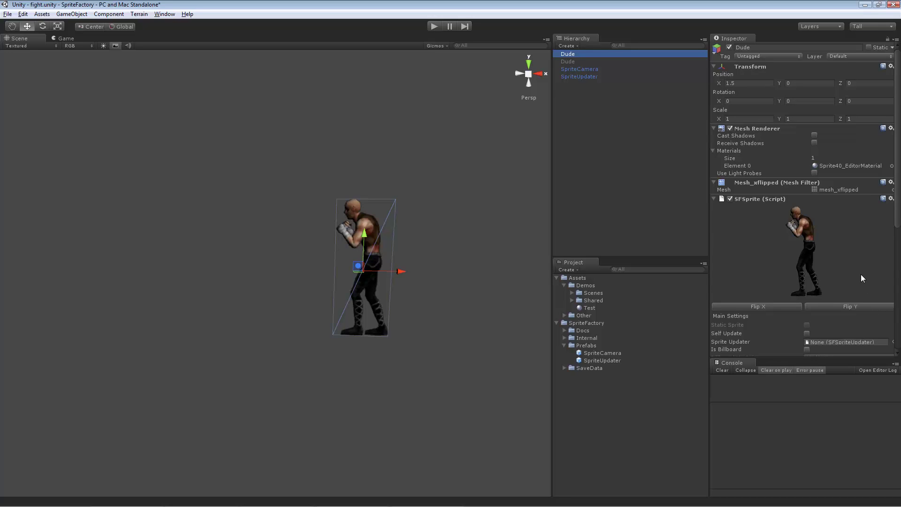
{"action": "scroll", "coordinate": [866, 286], "scroll_direction": "down", "scroll_amount": 3}
{"action": "scroll", "coordinate": [847, 264], "scroll_direction": "down", "scroll_amount": 2}
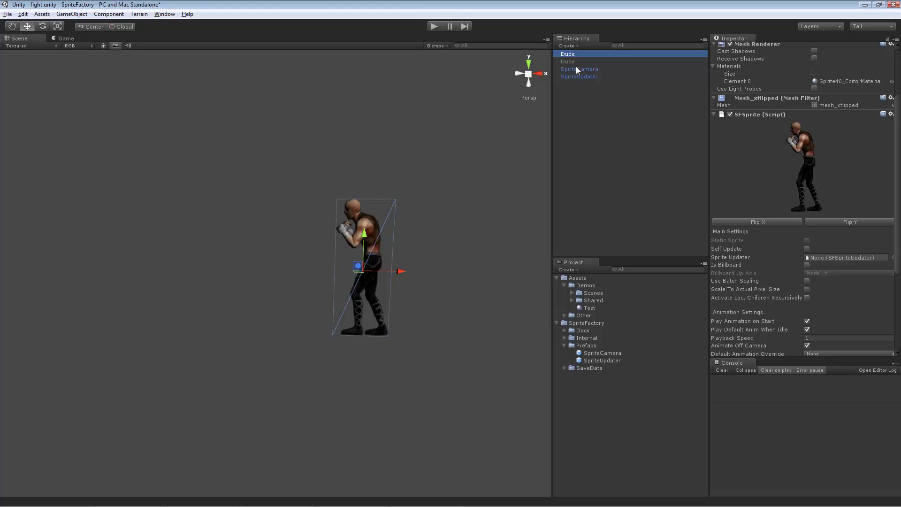
{"action": "left_click_drag", "start_coordinate": [580, 76], "coordinate": [842, 257]}
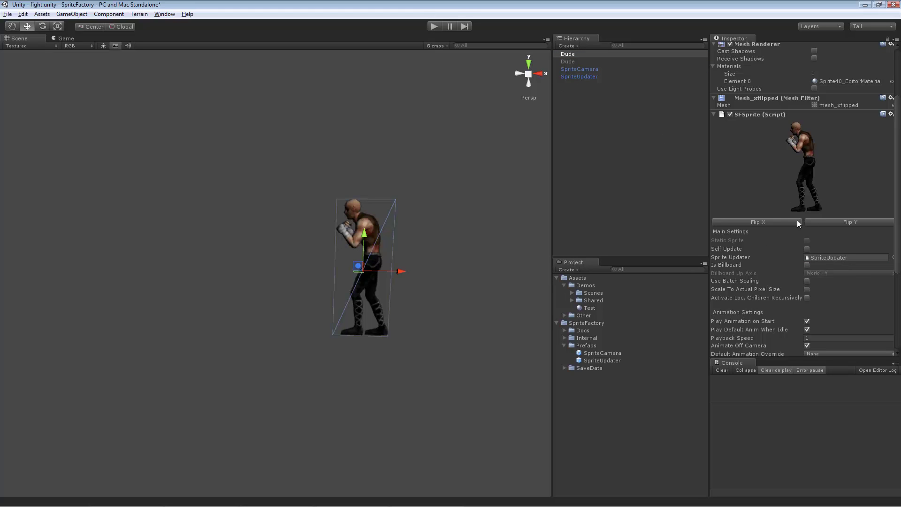
{"action": "left_click", "coordinate": [437, 26]}
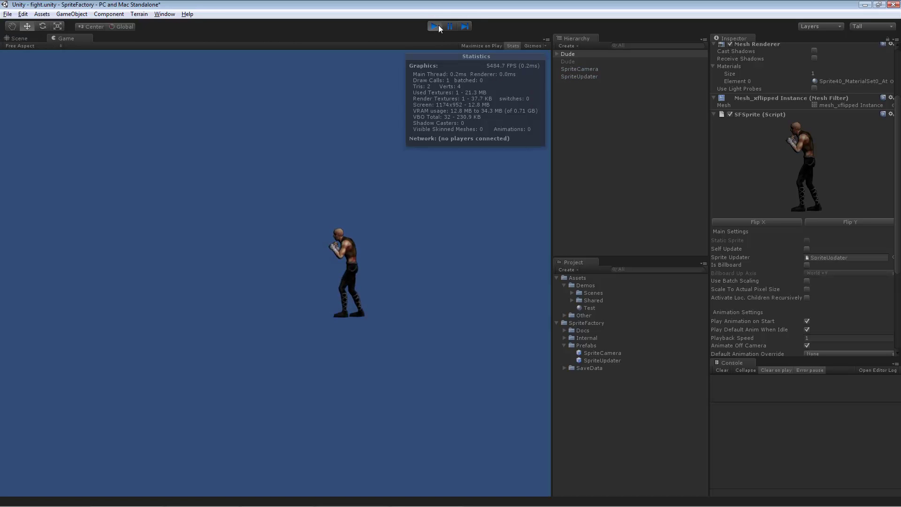
- Set the Sprite Updater of the running left-facing Dude to None and stop the scene
{"action": "left_click", "coordinate": [893, 257]}
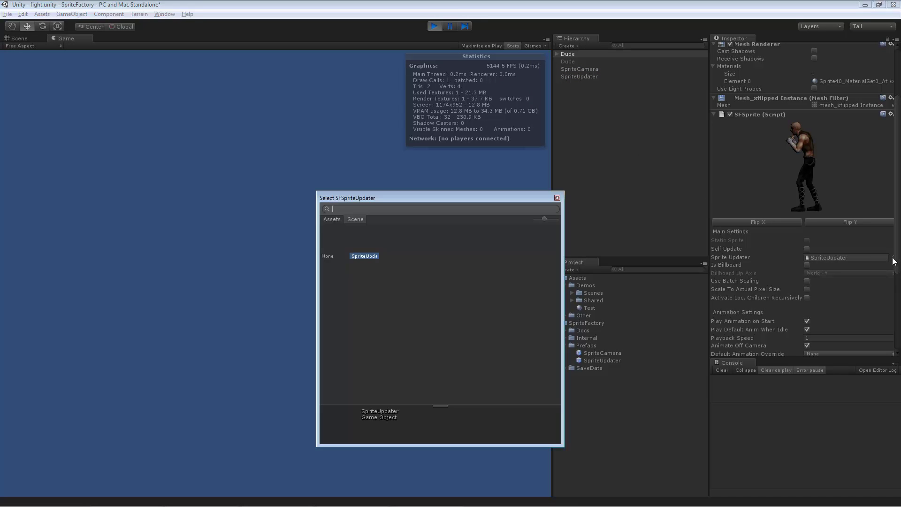
{"action": "left_click", "coordinate": [336, 245]}
{"action": "left_click", "coordinate": [557, 197]}
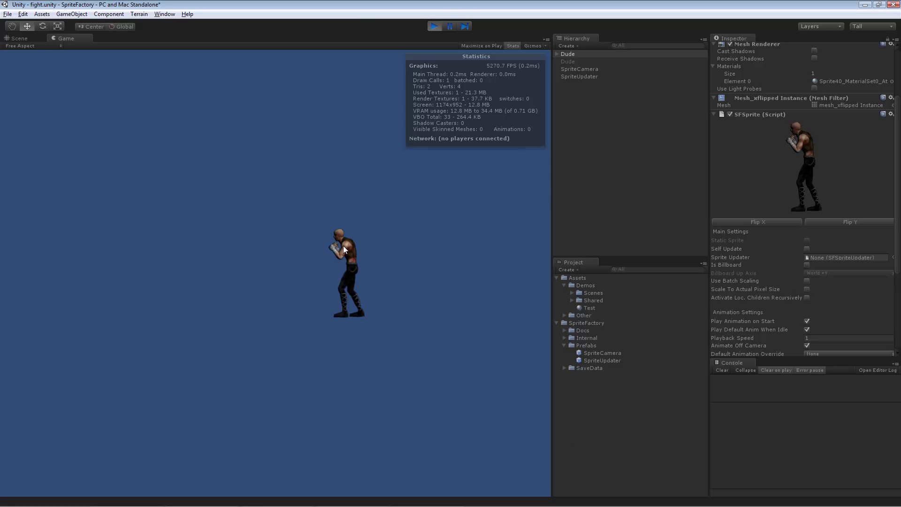
{"action": "left_click", "coordinate": [429, 29]}
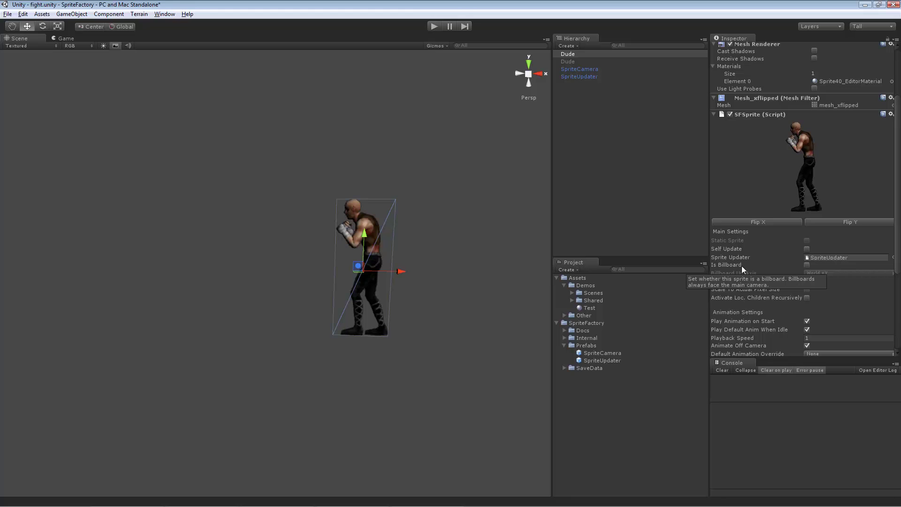
- Try Is Billboard with World +Y as the up axis, and turn off both Is Billboard and Scale To Actual Pixel Size
{"action": "left_click", "coordinate": [807, 265]}
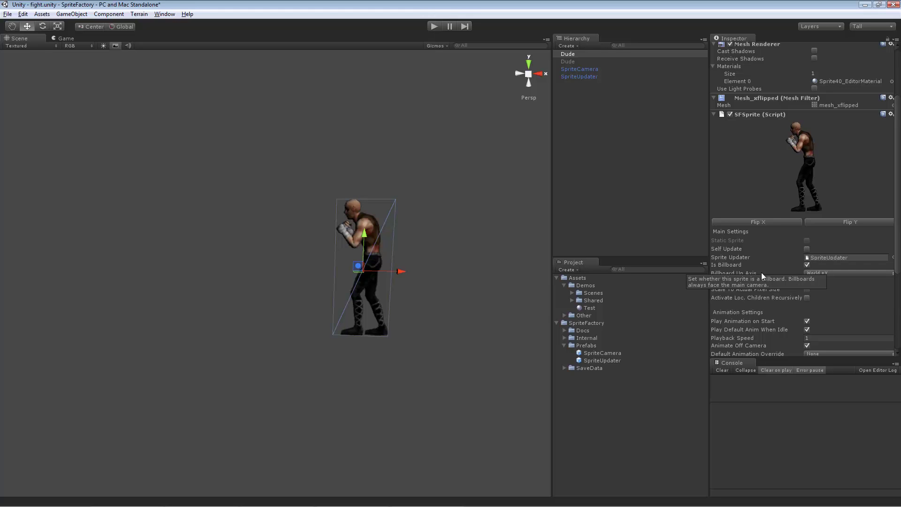
{"action": "left_click", "coordinate": [829, 271]}
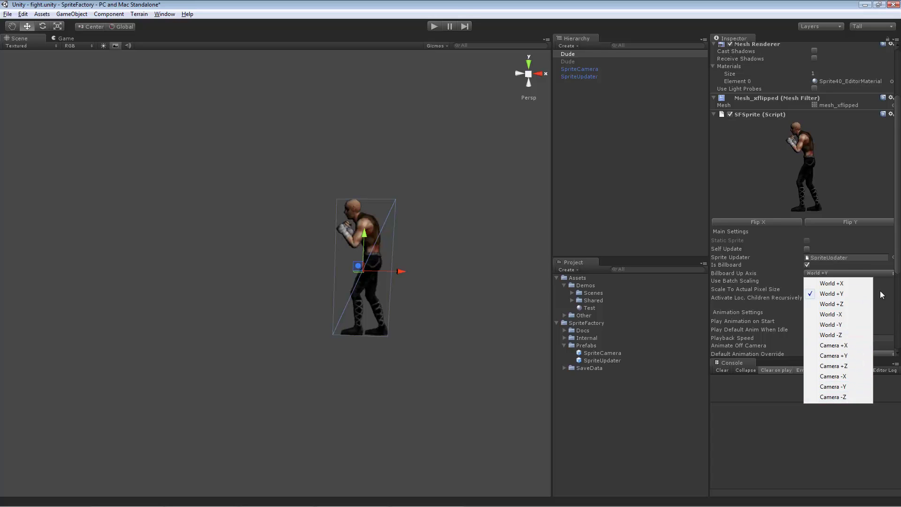
{"action": "left_click", "coordinate": [841, 292]}
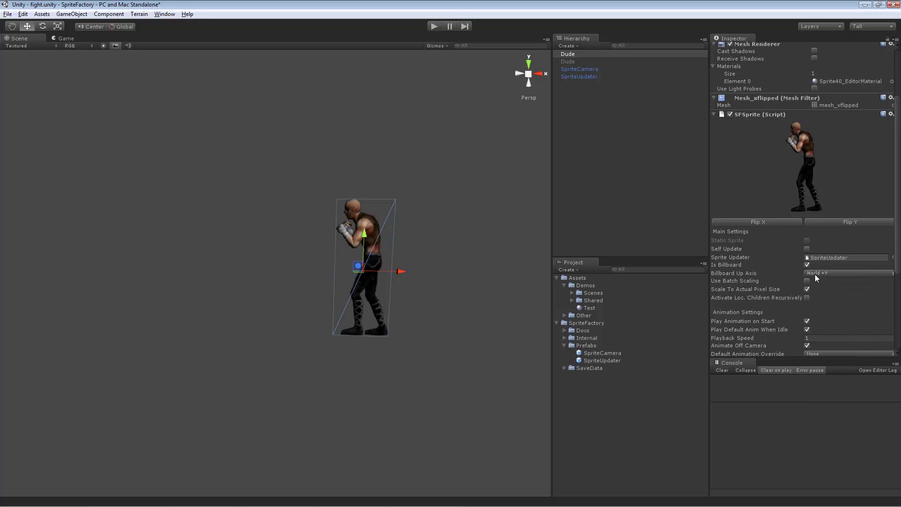
{"action": "left_click", "coordinate": [807, 265]}
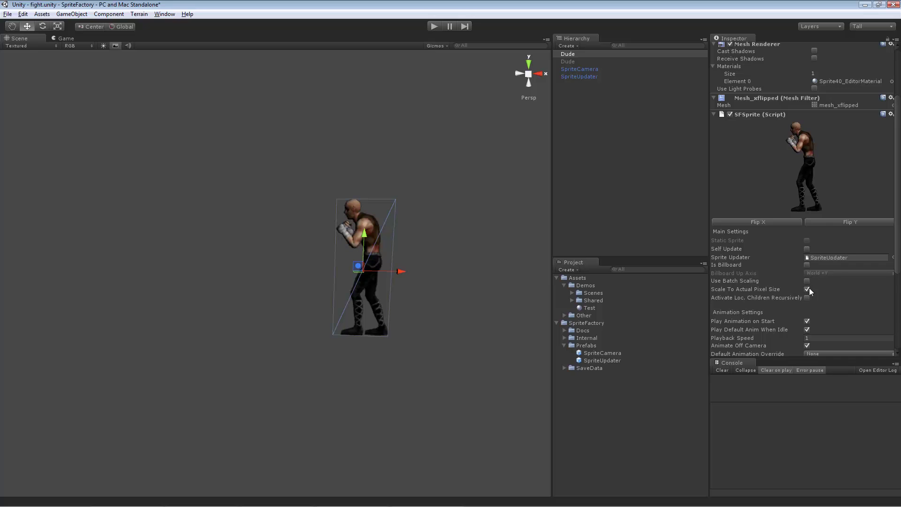
{"action": "left_click", "coordinate": [807, 290]}
- Duplicate the left-facing Dude twice and spread the copies along X to about 0.33 and -0.96
{"action": "scroll", "coordinate": [861, 265], "scroll_direction": "down", "scroll_amount": 5}
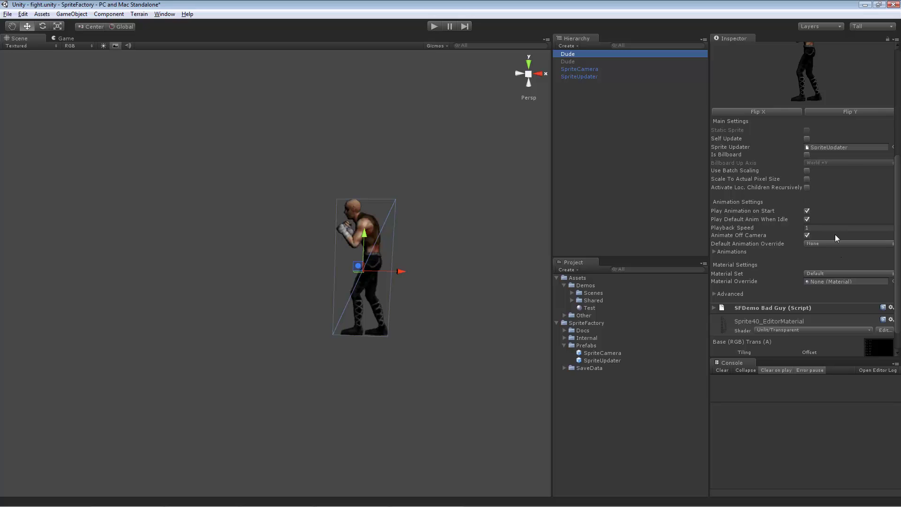
{"action": "scroll", "coordinate": [826, 234], "scroll_direction": "up", "scroll_amount": 1}
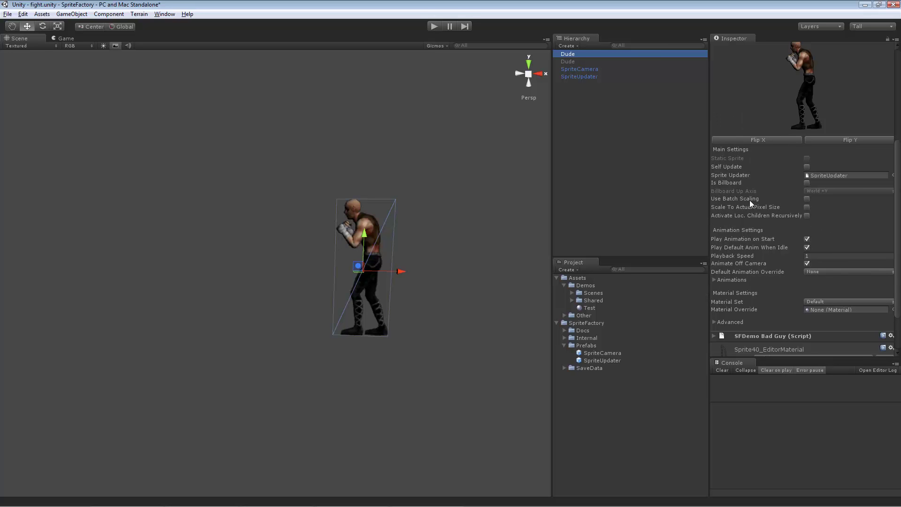
{"action": "mouse_move", "coordinate": [751, 200]}
{"action": "left_click_drag", "start_coordinate": [899, 214], "coordinate": [898, 155]}
{"action": "left_click", "coordinate": [406, 271]}
{"action": "left_click", "coordinate": [405, 271]}
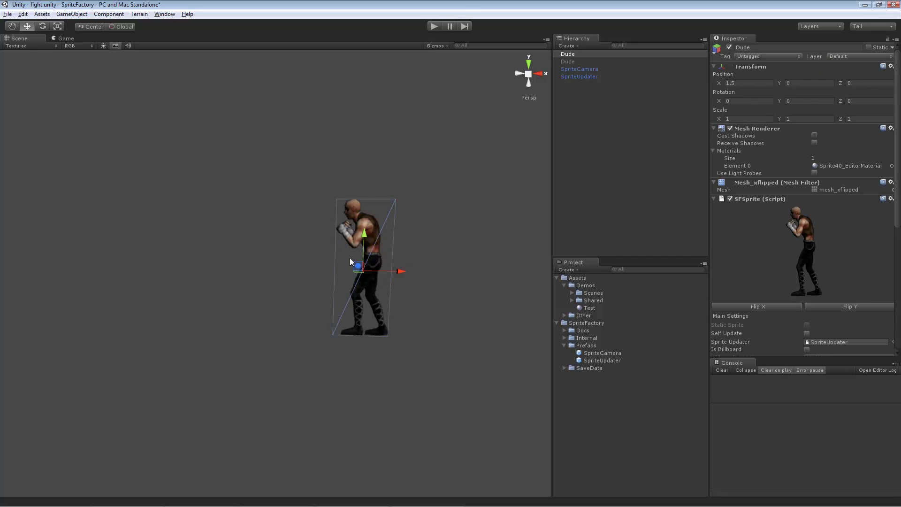
{"action": "key", "text": "ctrl+d"}
{"action": "left_click_drag", "start_coordinate": [407, 272], "coordinate": [227, 270]}
{"action": "key", "text": "ctrl+d"}
- Set the middle Dude's scale to 1.5 on X, Y and Z
{"action": "left_click", "coordinate": [290, 255]}
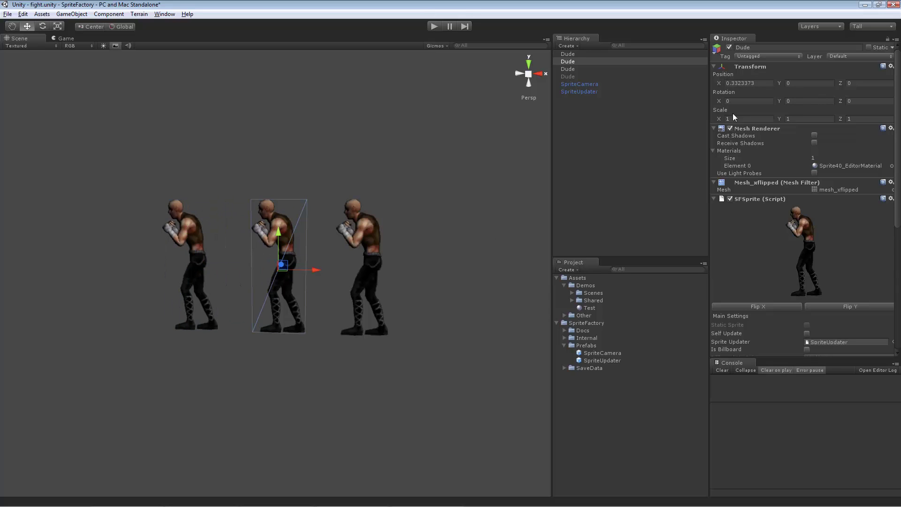
{"action": "type", "text": ".5"}
{"action": "key", "text": "Tab"}
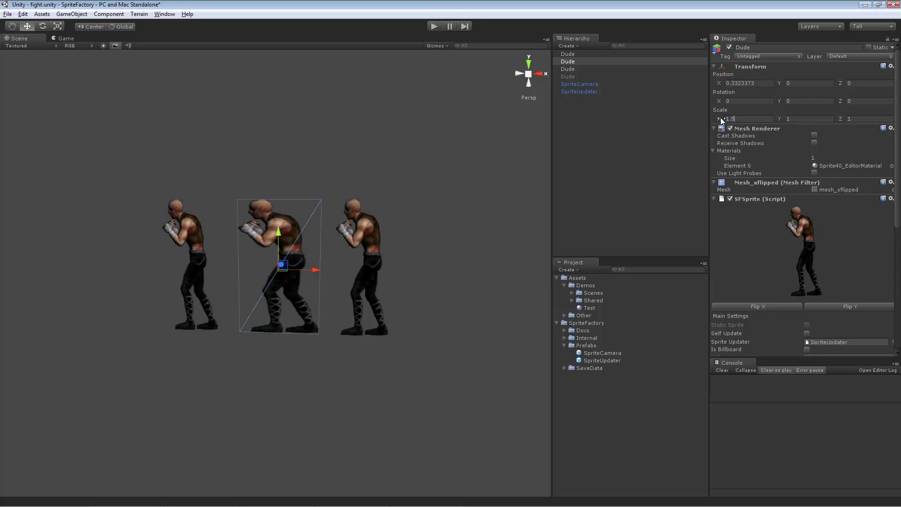
{"action": "type", "text": "1.5"}
{"action": "key", "text": "Tab"}
{"action": "type", "text": "1.5"}
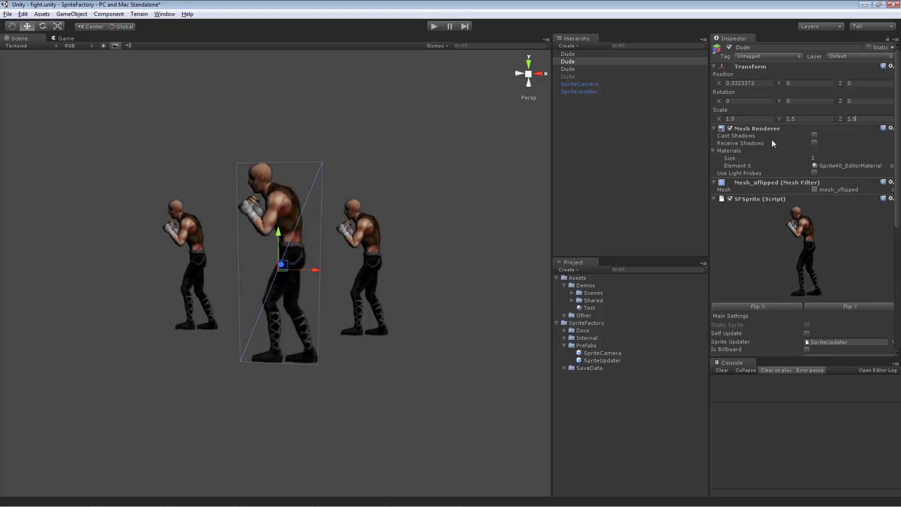
- Set the leftmost Dude's scale to 0.75 on X, Y and Z
{"action": "left_click", "coordinate": [182, 227]}
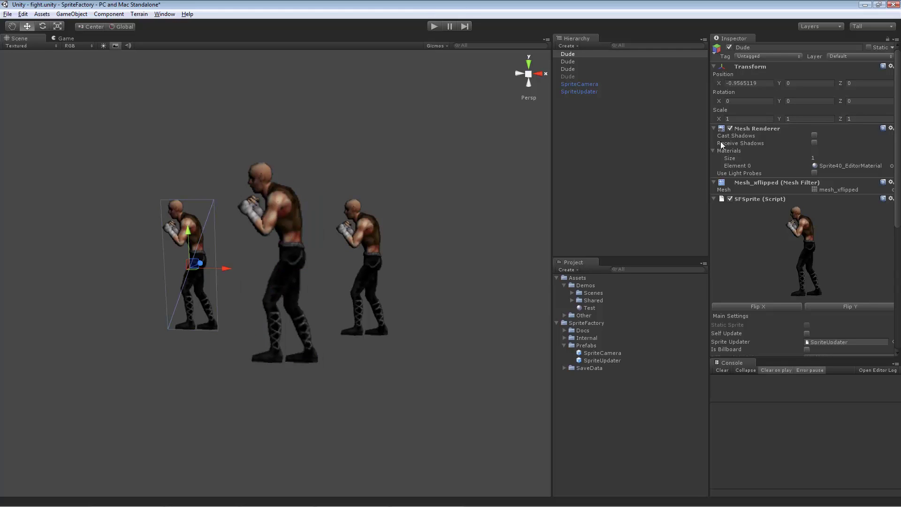
{"action": "left_click", "coordinate": [726, 118]}
{"action": "key", "text": "BackSpace"}
{"action": "type", "text": "0.75"}
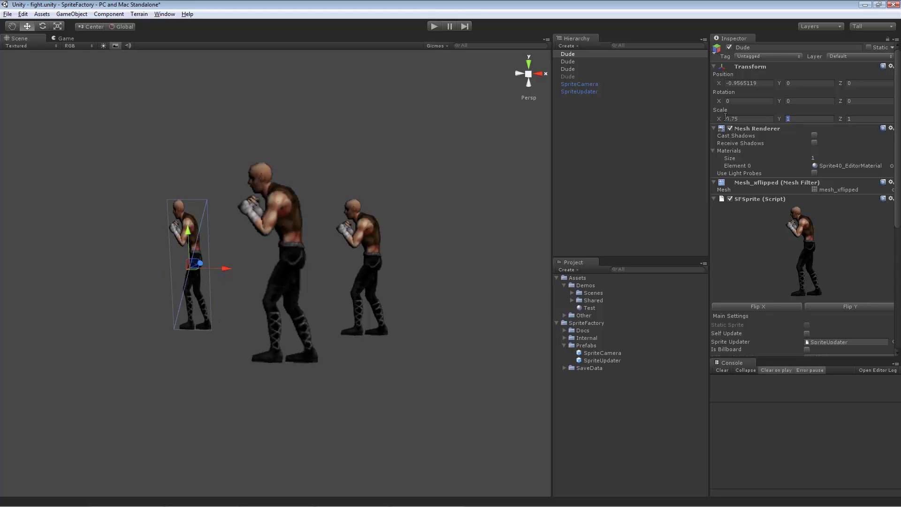
{"action": "key", "text": "Tab"}
{"action": "type", "text": "0.75"}
{"action": "key", "text": "Tab"}
{"action": "type", "text": "0.75"}
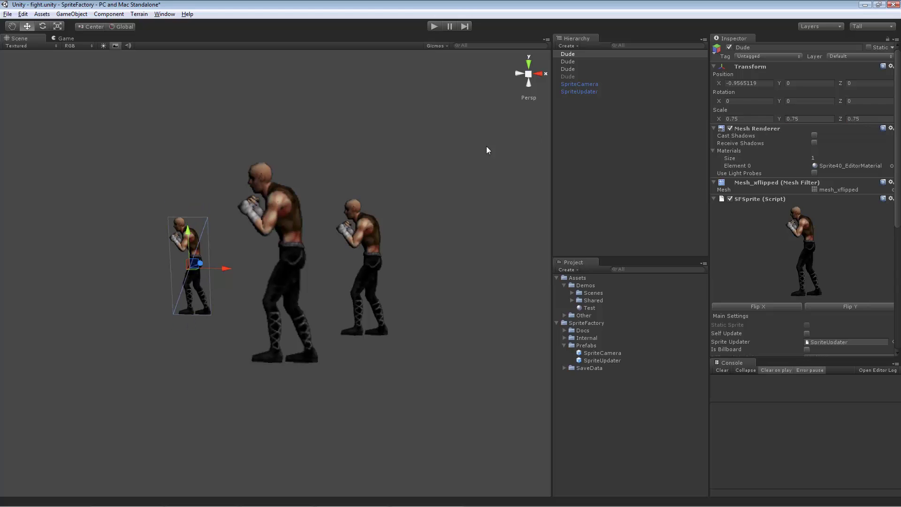
- Run the scene to check the draw calls of the three differently scaled Dudes, and stop it
{"action": "left_click", "coordinate": [456, 147]}
{"action": "left_click", "coordinate": [433, 26]}
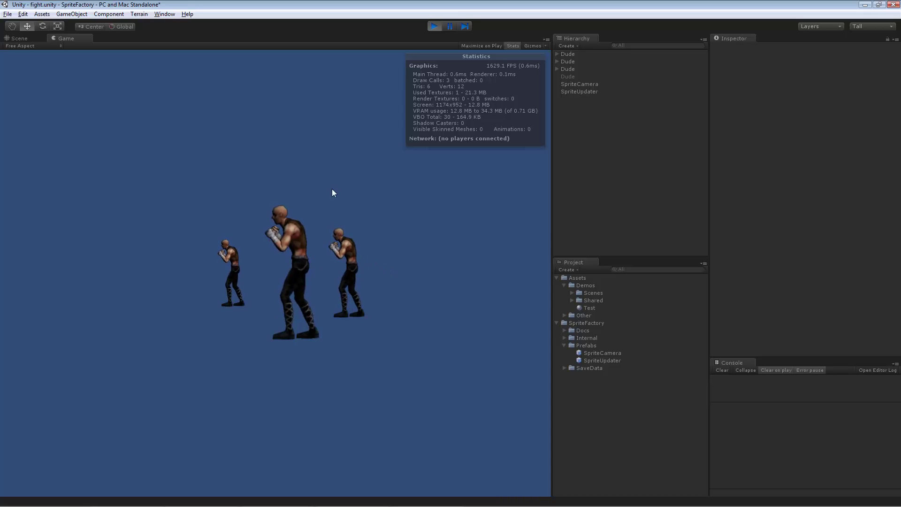
{"action": "left_click", "coordinate": [435, 26]}
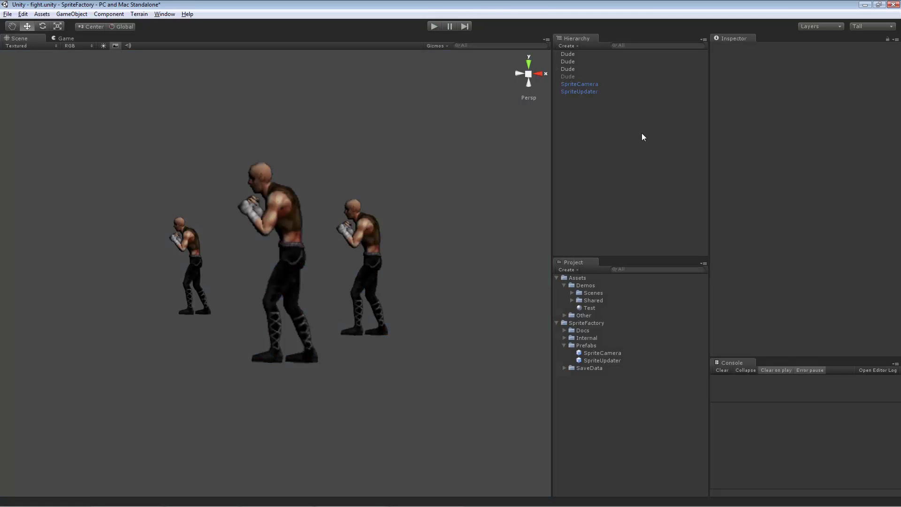
- Turn on Use Batch Scaling in the SFSprite main settings of all three active Dudes
{"action": "left_click", "coordinate": [588, 69]}
{"action": "scroll", "coordinate": [823, 325], "scroll_direction": "down", "scroll_amount": 5}
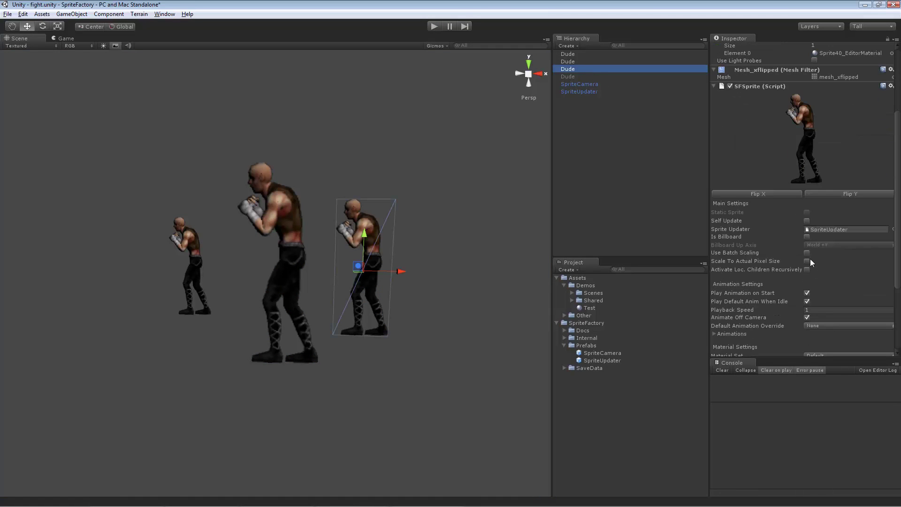
{"action": "left_click", "coordinate": [568, 61]}
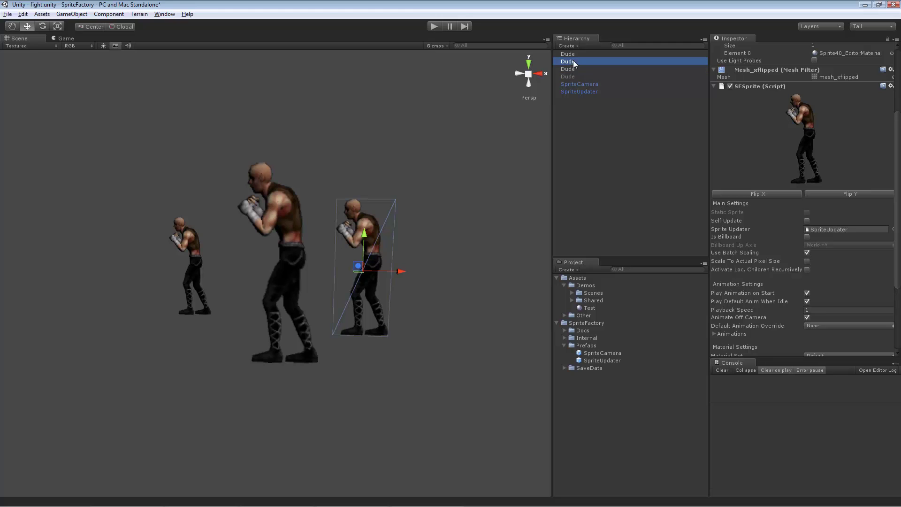
{"action": "left_click", "coordinate": [807, 253]}
{"action": "left_click", "coordinate": [574, 54]}
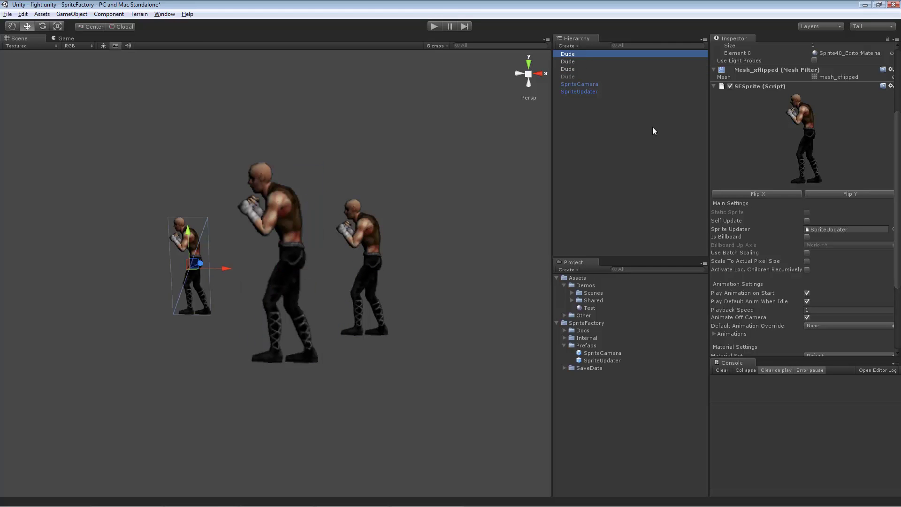
{"action": "scroll", "coordinate": [822, 274], "scroll_direction": "up", "scroll_amount": 5}
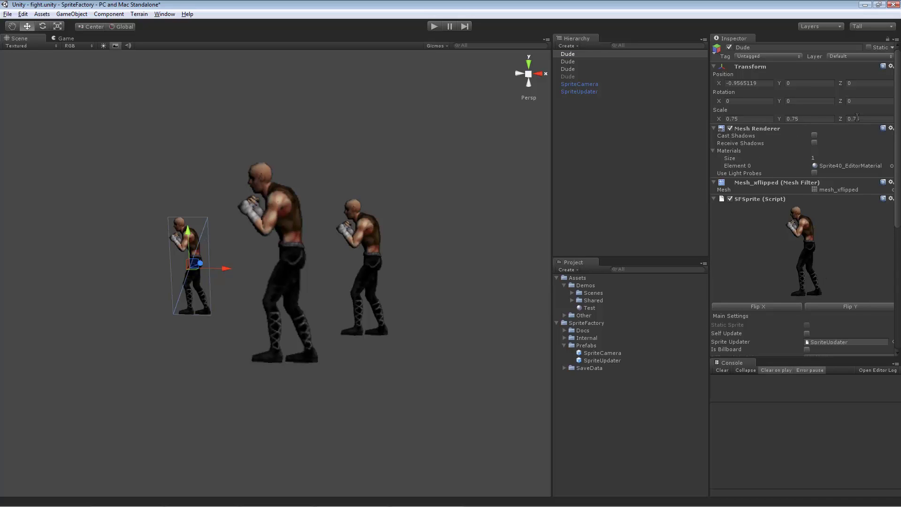
- Run the scene, compare the three Dudes' Transform scales and the batching statistics, and stop it
{"action": "left_click", "coordinate": [290, 228]}
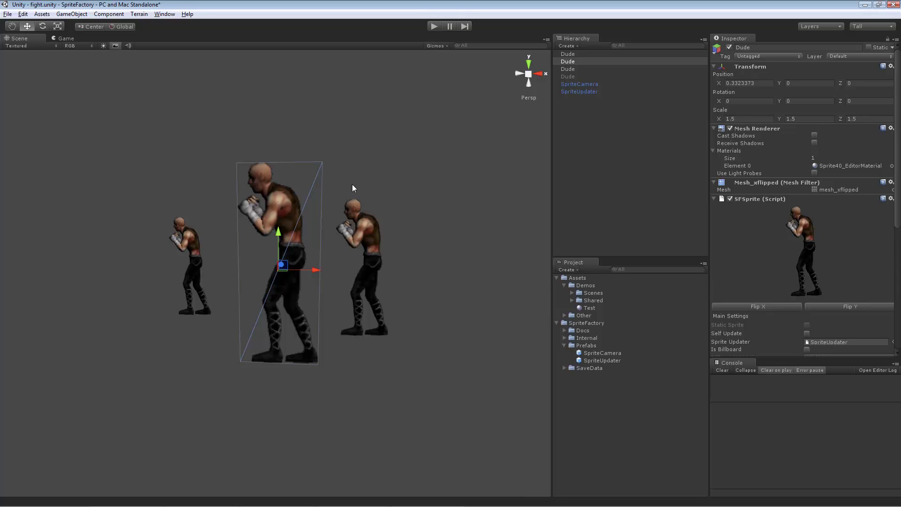
{"action": "left_click", "coordinate": [433, 26]}
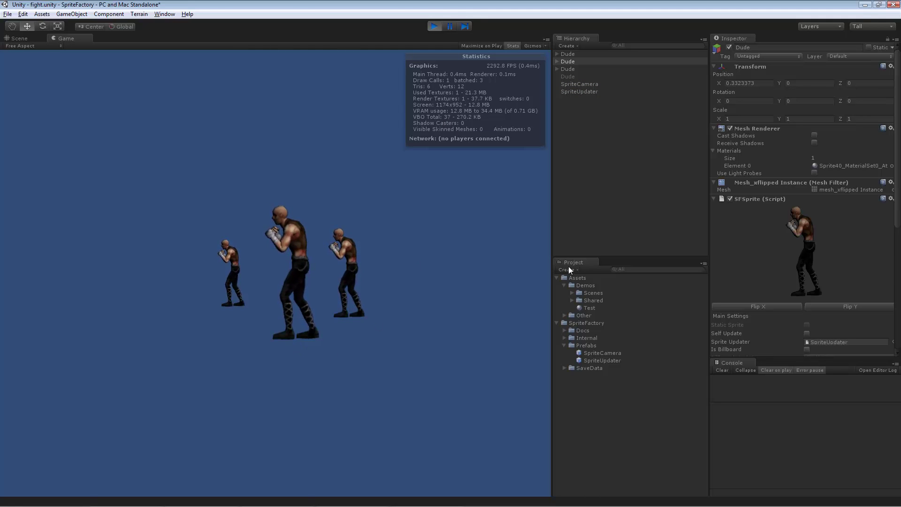
{"action": "left_click", "coordinate": [584, 63]}
{"action": "left_click", "coordinate": [585, 55]}
{"action": "left_click", "coordinate": [581, 60]}
{"action": "left_click", "coordinate": [578, 68]}
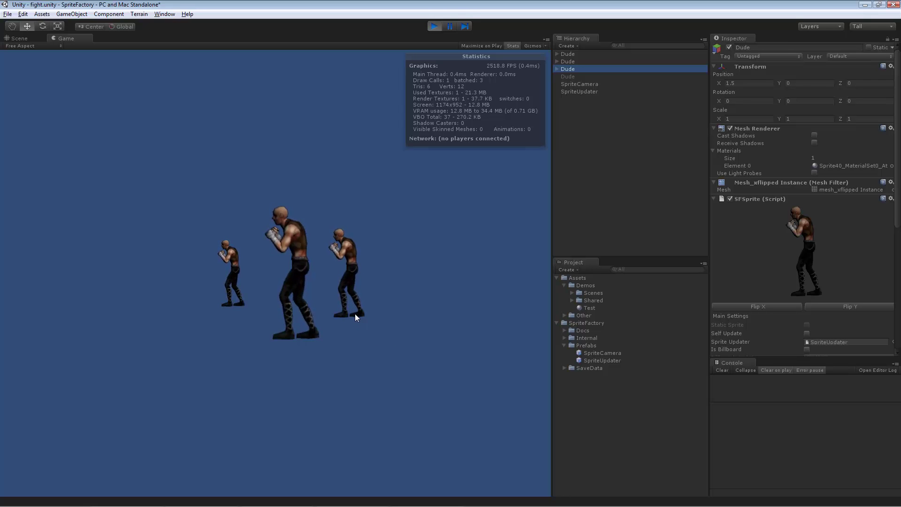
{"action": "left_click", "coordinate": [435, 26]}
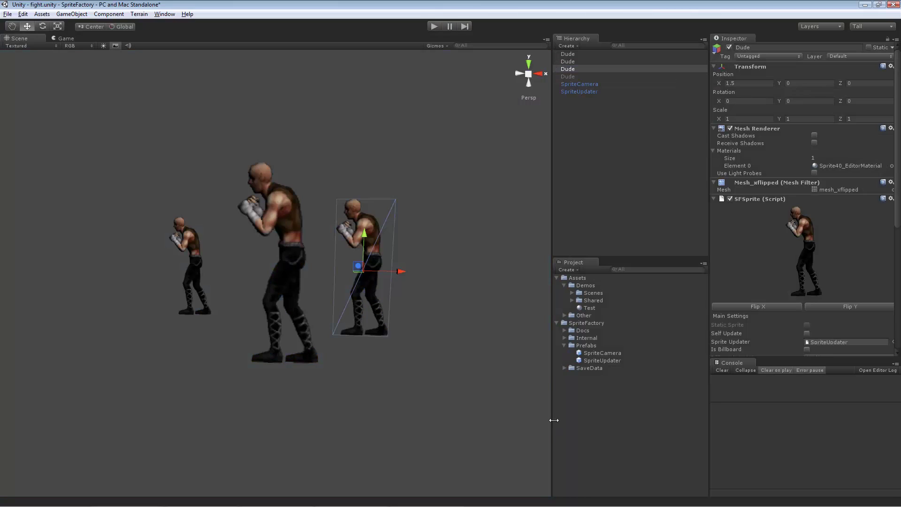
- Open the grass scene from the Demos Scenes folder without saving the fight scene
{"action": "left_click", "coordinate": [572, 293]}
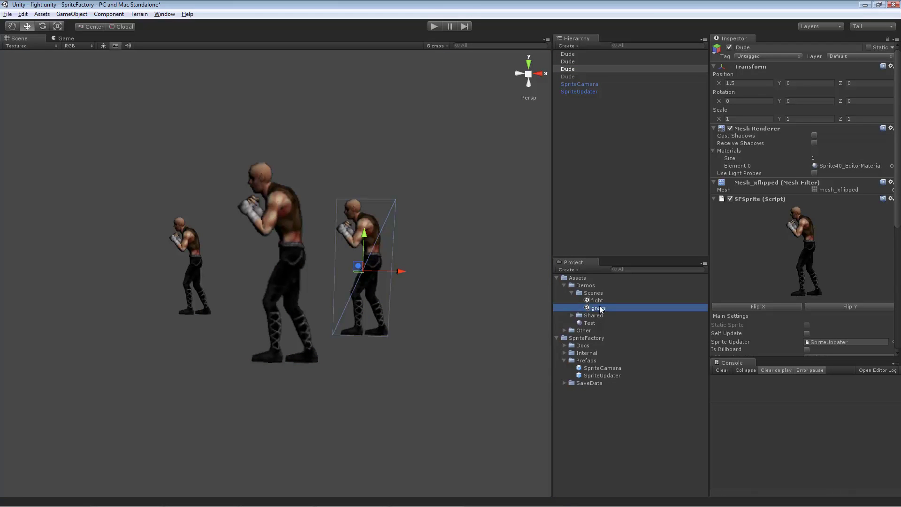
{"action": "double_click", "coordinate": [599, 308]}
{"action": "left_click", "coordinate": [473, 276]}
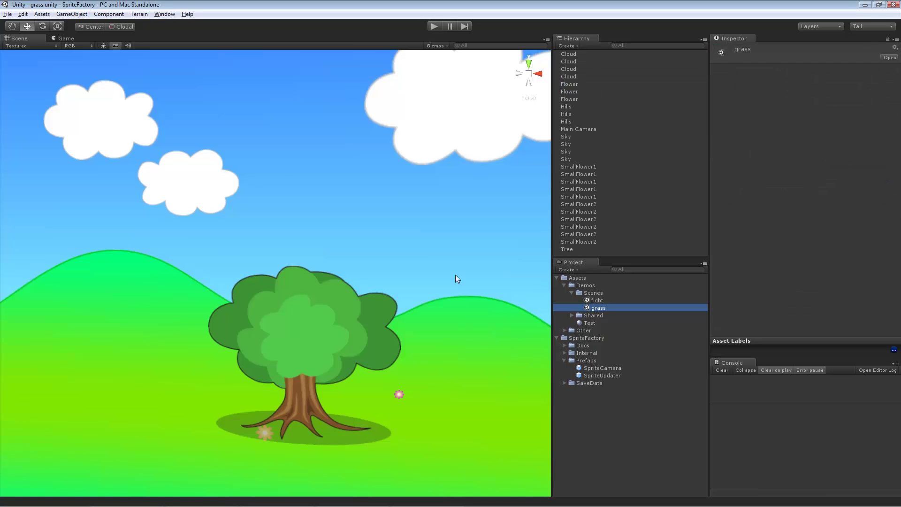
{"action": "scroll", "coordinate": [358, 253], "scroll_direction": "down", "scroll_amount": 5}
{"action": "left_click_drag", "start_coordinate": [360, 252], "coordinate": [296, 249], "text": "alt"}
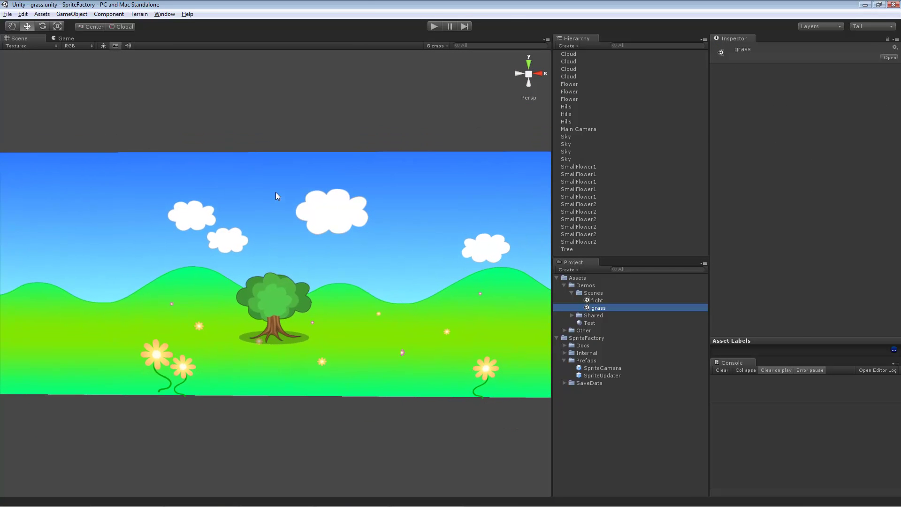
- Examine the sky, cloud, hill and tree sprites of the grass scene and how they are layered in depth
{"action": "left_click", "coordinate": [275, 193]}
{"action": "left_click", "coordinate": [216, 178]}
{"action": "left_click", "coordinate": [120, 173]}
{"action": "left_click", "coordinate": [503, 172]}
{"action": "left_click_drag", "start_coordinate": [503, 173], "coordinate": [298, 276], "text": "alt"}
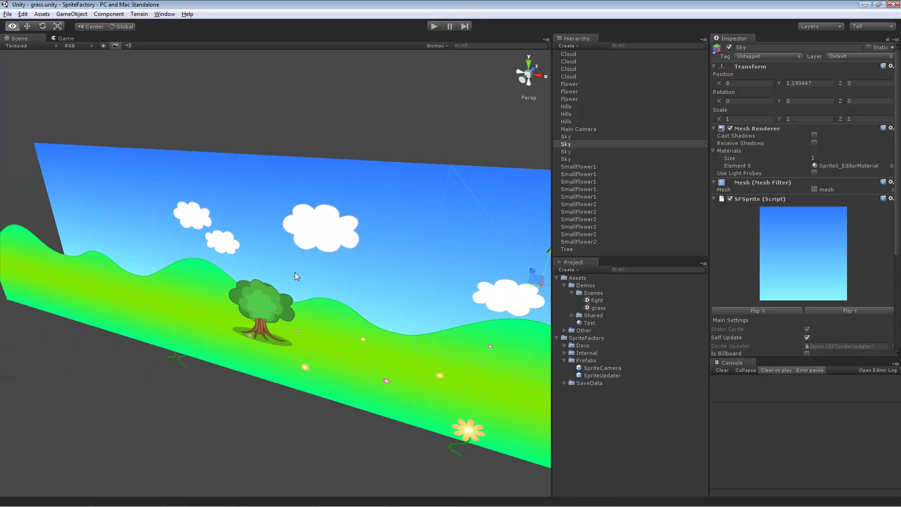
{"action": "left_click", "coordinate": [314, 212]}
{"action": "left_click", "coordinate": [216, 243]}
{"action": "left_click", "coordinate": [194, 217]}
{"action": "left_click", "coordinate": [500, 310]}
{"action": "left_click_drag", "start_coordinate": [500, 310], "coordinate": [418, 371], "text": "alt"}
{"action": "left_click_drag", "start_coordinate": [308, 219], "coordinate": [370, 276], "text": "alt"}
{"action": "left_click", "coordinate": [234, 271]}
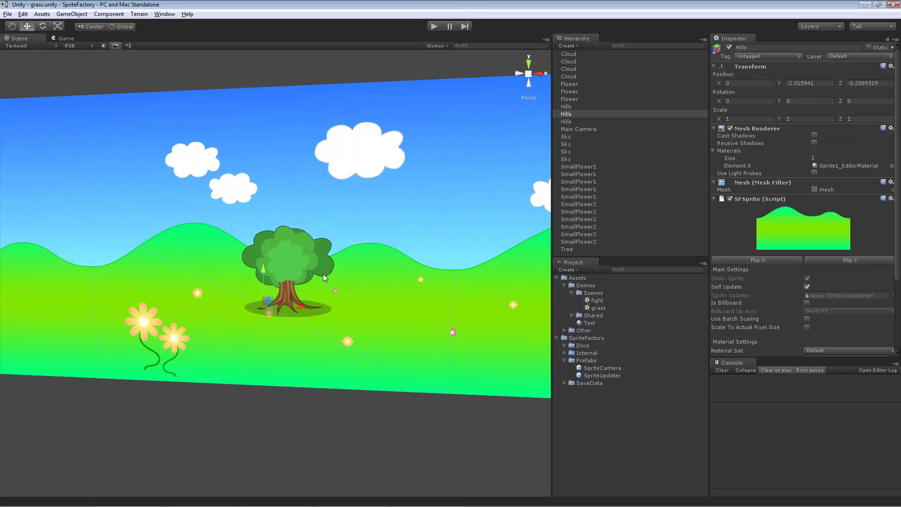
{"action": "left_click", "coordinate": [308, 266]}
{"action": "left_click_drag", "start_coordinate": [475, 367], "coordinate": [433, 65], "text": "alt"}
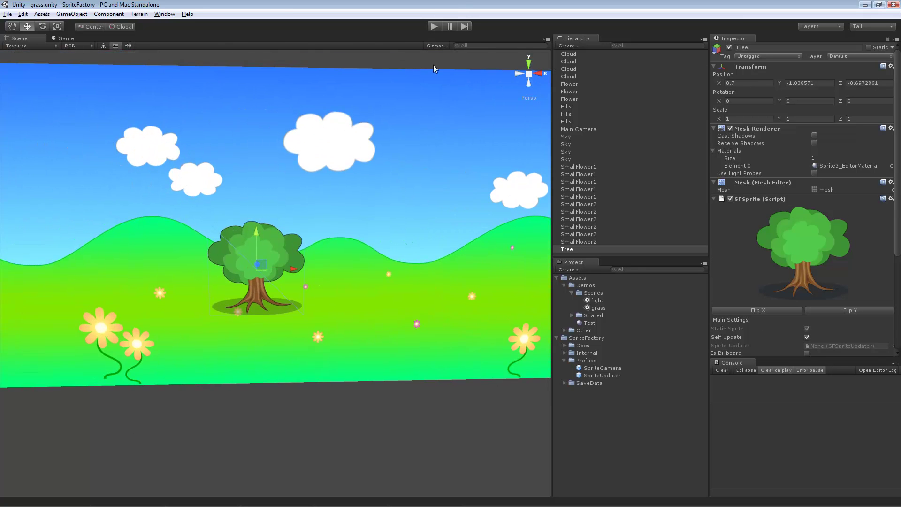
- Run the grass scene to check its batching statistics, stop it, and reopen the fight scene
{"action": "left_click", "coordinate": [437, 26]}
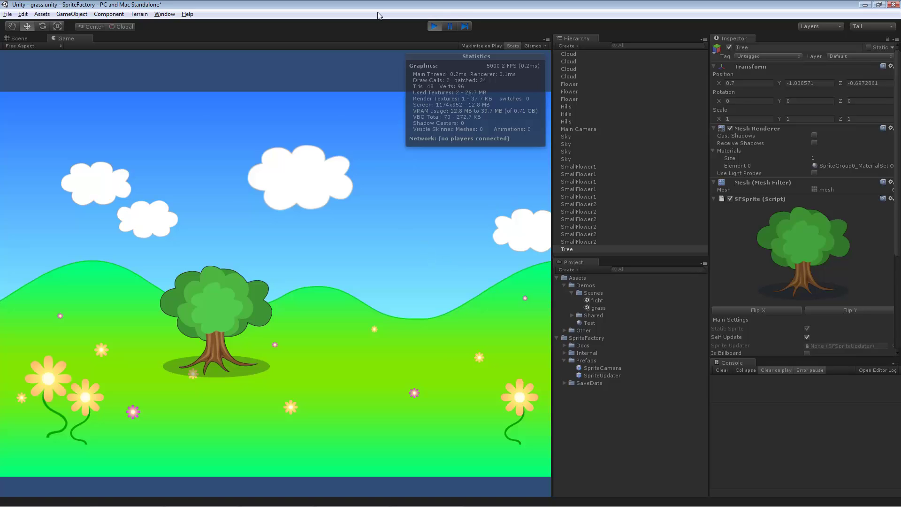
{"action": "key", "text": "ctrl+p"}
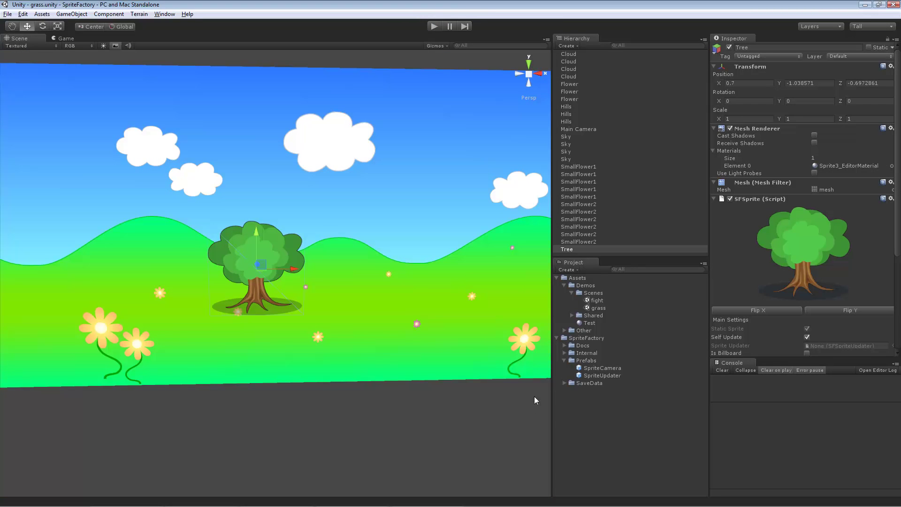
{"action": "double_click", "coordinate": [600, 300]}
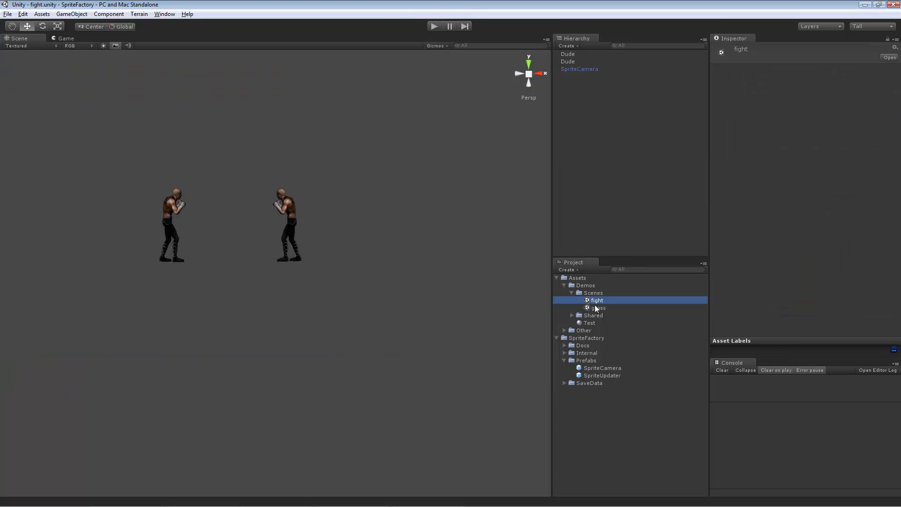
- Deactivate the Dude at X position -1.5 in the fight scene, leaving only the other fighter active
{"action": "key", "text": "q"}
{"action": "left_click_drag", "start_coordinate": [314, 208], "coordinate": [382, 278]}
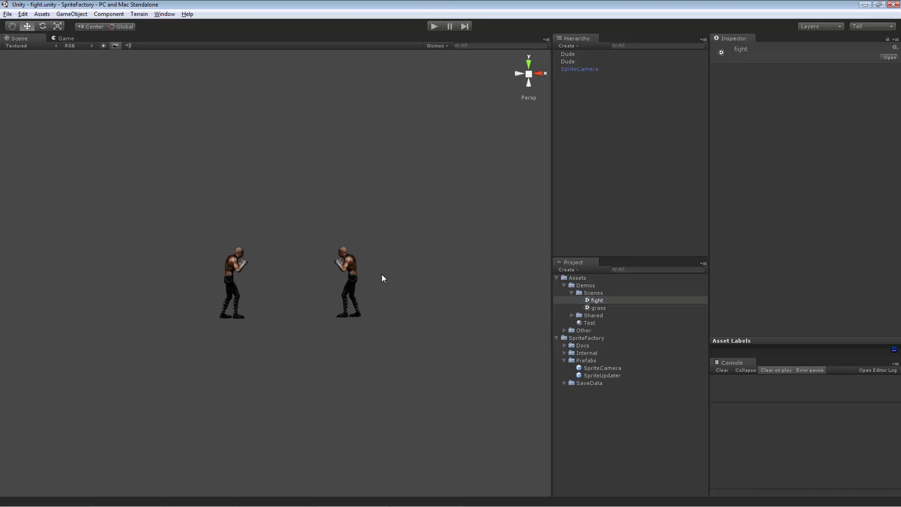
{"action": "scroll", "coordinate": [382, 278], "scroll_direction": "up", "scroll_amount": 4}
{"action": "key", "text": "w"}
{"action": "scroll", "coordinate": [454, 301], "scroll_direction": "up", "scroll_amount": 1}
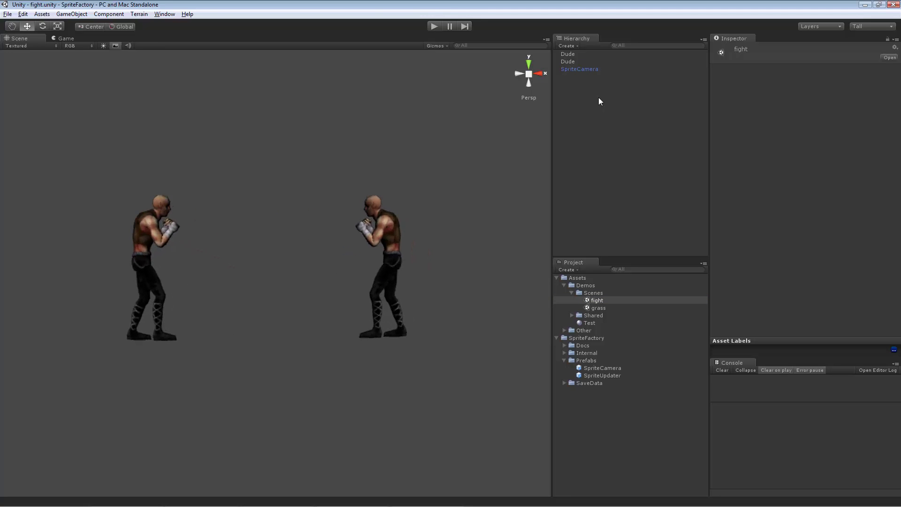
{"action": "left_click", "coordinate": [579, 55]}
{"action": "left_click", "coordinate": [581, 61]}
{"action": "left_click", "coordinate": [729, 47]}
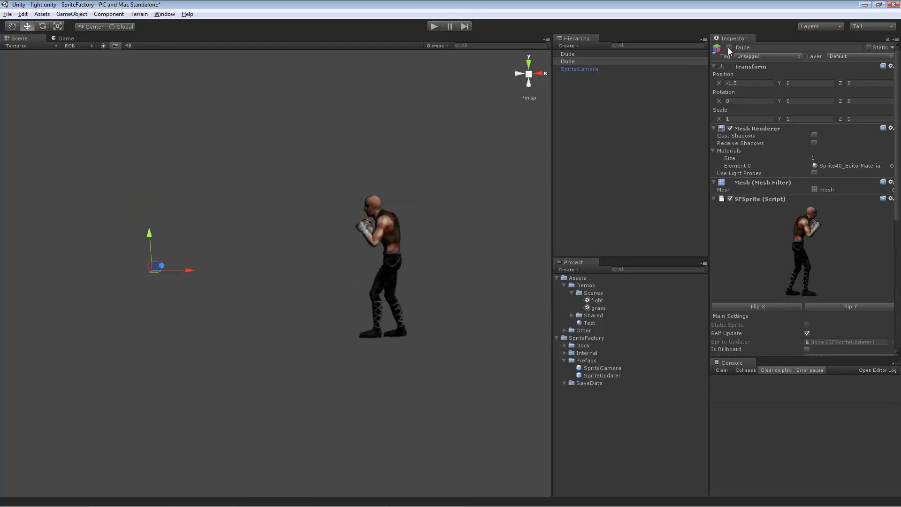
- Select the remaining active Dude and examine the main settings of its SFSprite component
{"action": "left_click", "coordinate": [572, 55]}
{"action": "left_click", "coordinate": [500, 200]}
{"action": "left_click", "coordinate": [394, 227]}
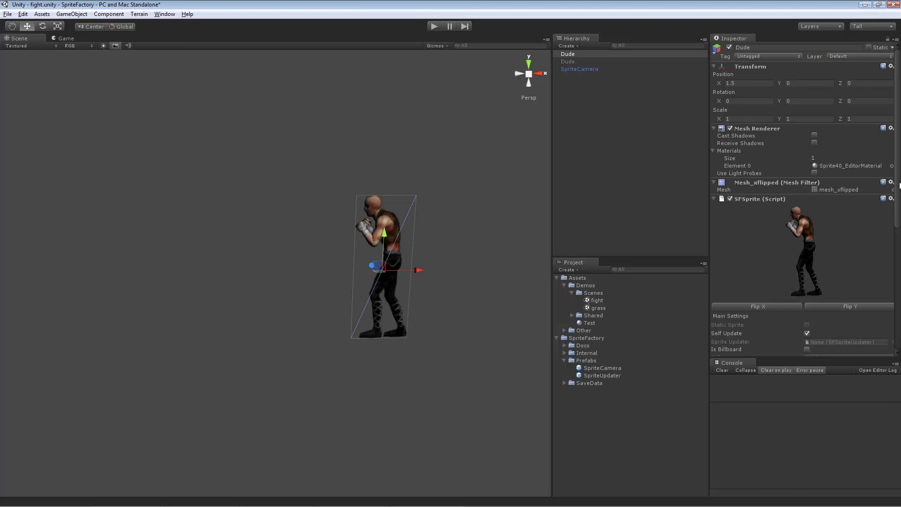
{"action": "scroll", "coordinate": [882, 202], "scroll_direction": "down", "scroll_amount": 10}
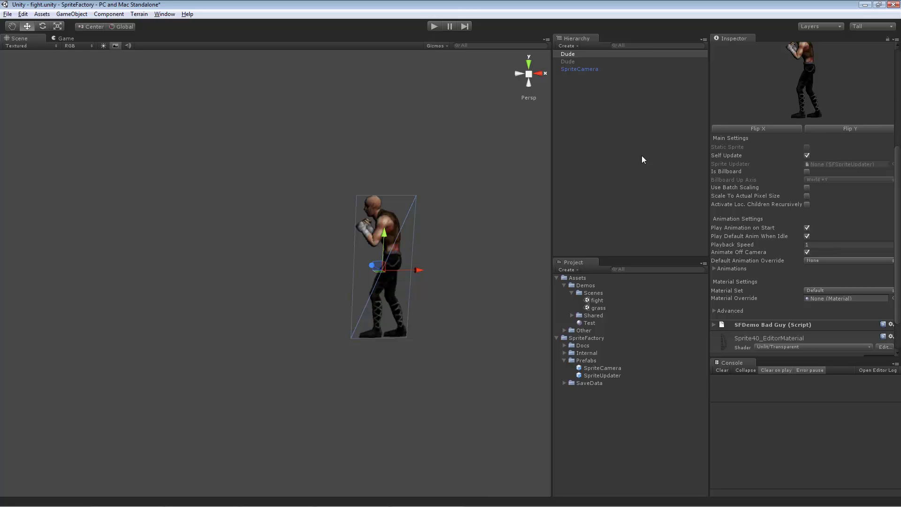
- Disable Render At Actual Pixel Size on the scene's SpriteCamera and increase its orthographic size to 5.83
{"action": "left_click", "coordinate": [613, 369]}
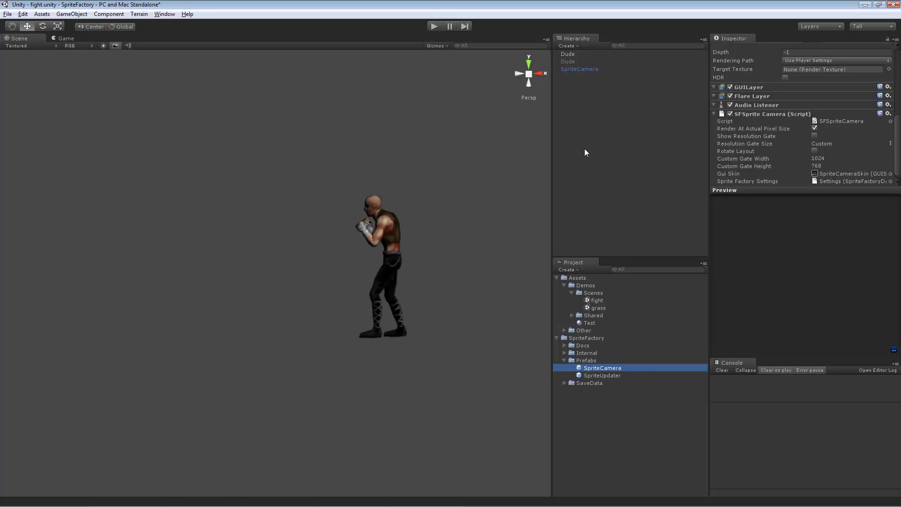
{"action": "left_click", "coordinate": [598, 73]}
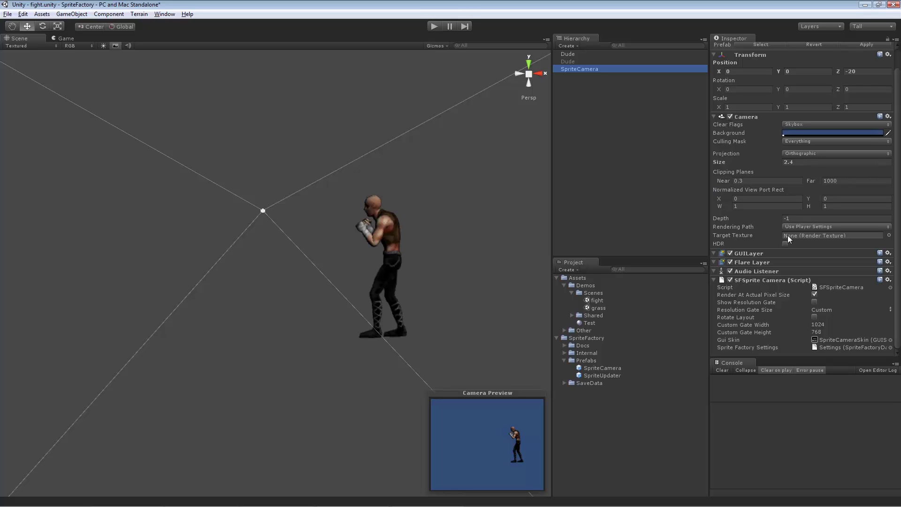
{"action": "left_click", "coordinate": [814, 295]}
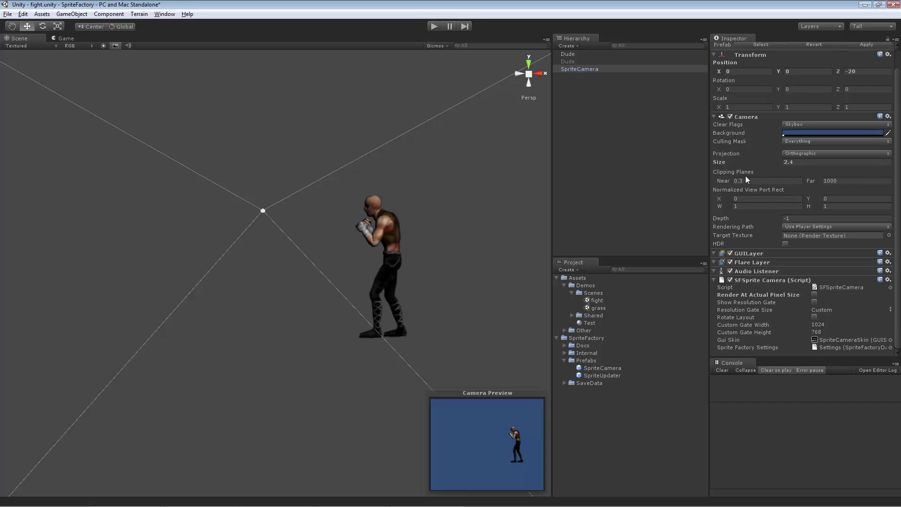
{"action": "left_click_drag", "start_coordinate": [722, 162], "coordinate": [783, 175]}
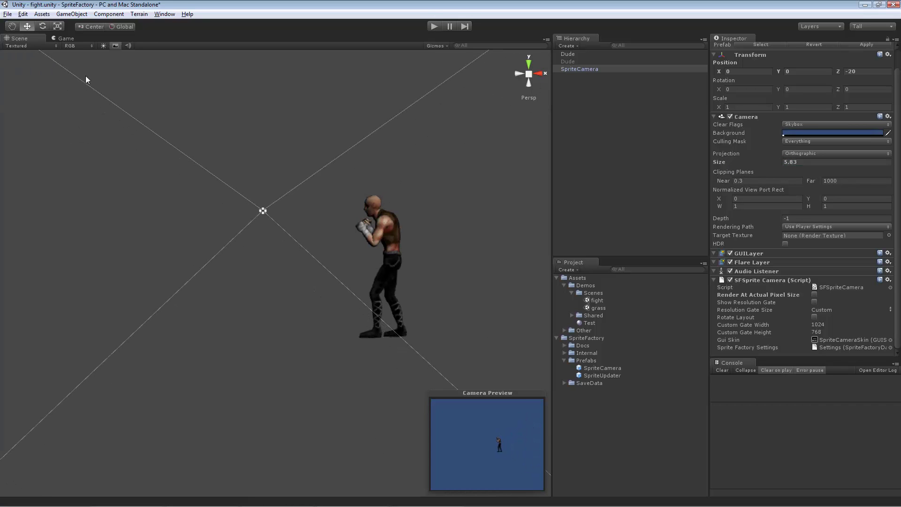
- Preview the sprite in the Game view with the camera size at 13.24, and re-enable Render At Actual Pixel Size
{"action": "left_click", "coordinate": [64, 38]}
{"action": "left_click_drag", "start_coordinate": [725, 162], "coordinate": [792, 164]}
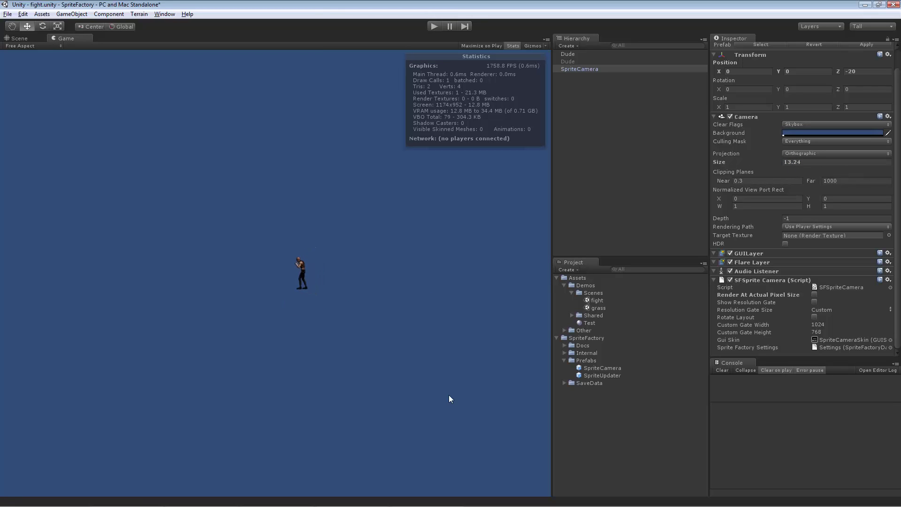
{"action": "left_click", "coordinate": [814, 294]}
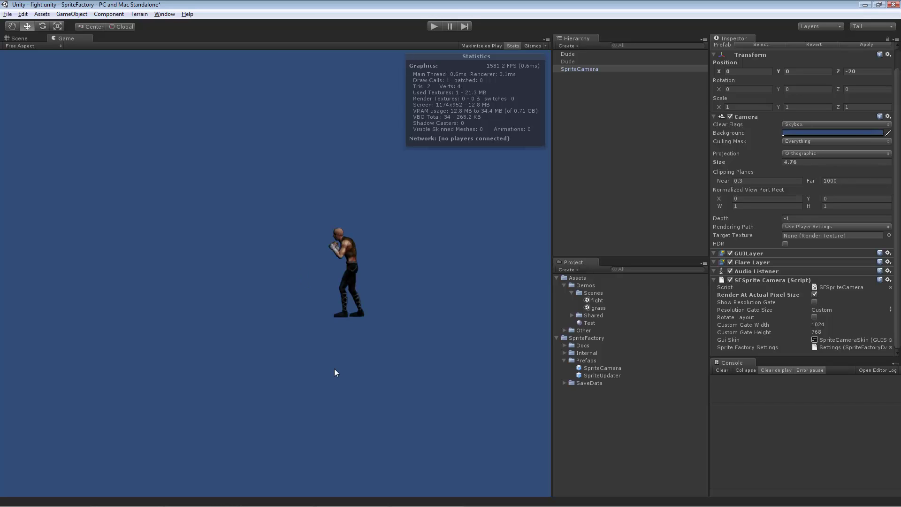